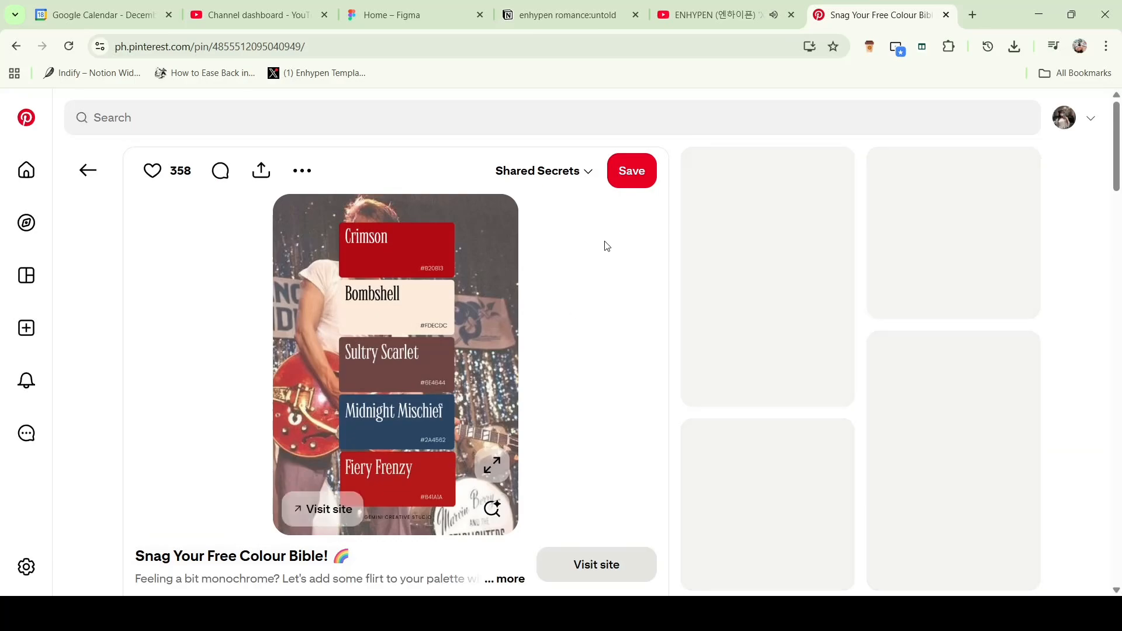
Step: Create a new Figma design file and add a Desktop preset frame of 1440×1024
scroll(654, 323, down, 1)
scroll(517, 264, down, 4)
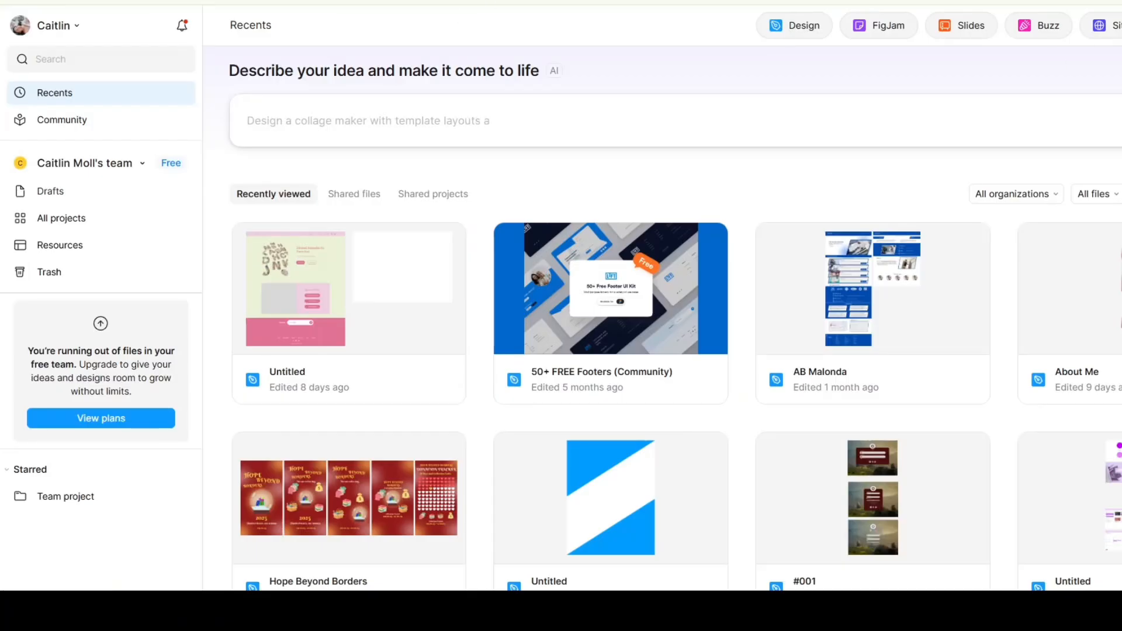
click(803, 33)
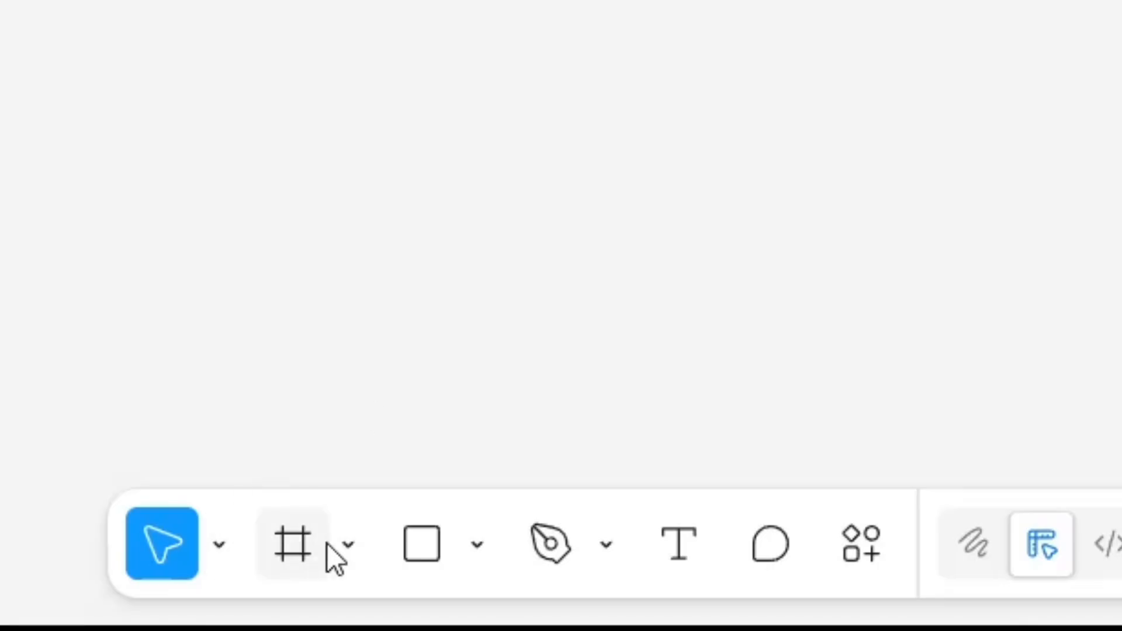
click(308, 555)
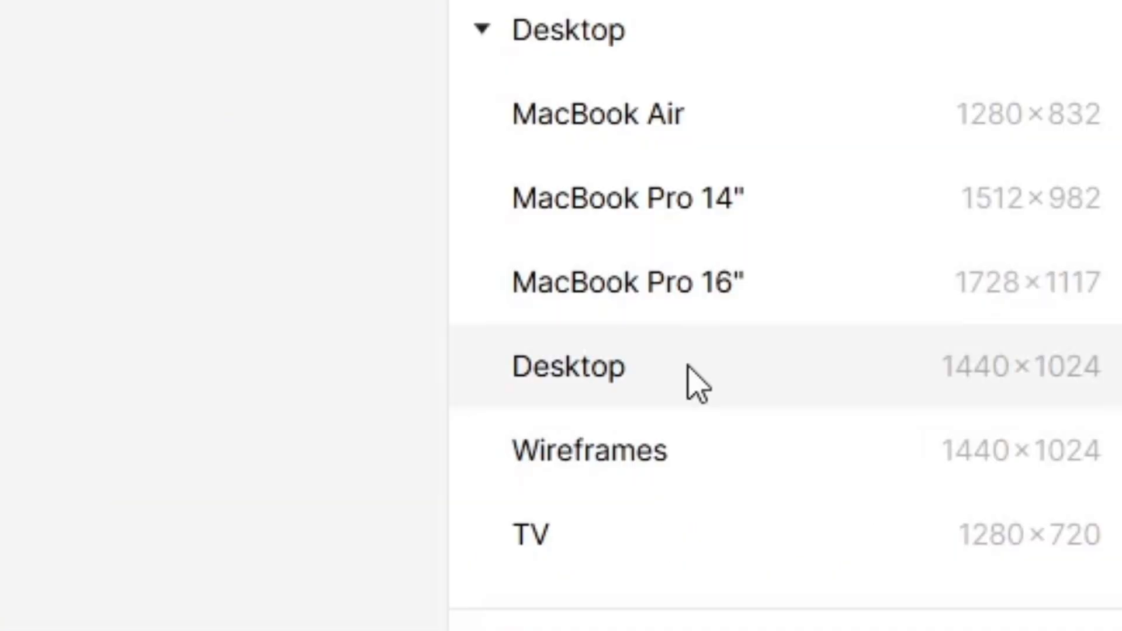
click(690, 368)
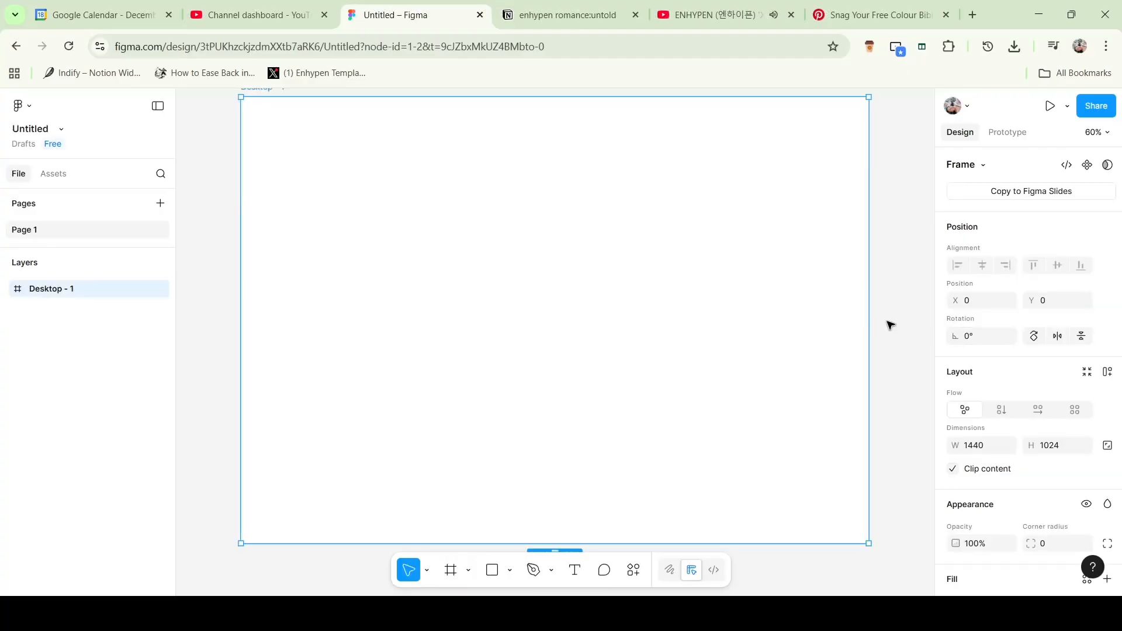
click(888, 324)
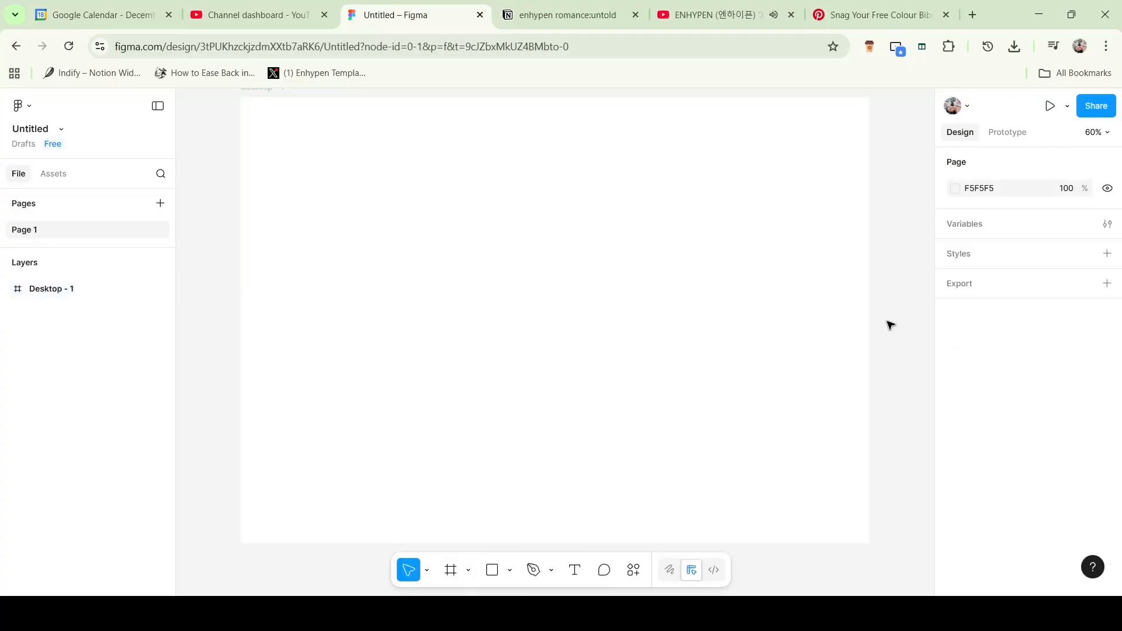
Step: Fill the Desktop frame with the palette's Bombshell cream, FDECDC
click(867, 22)
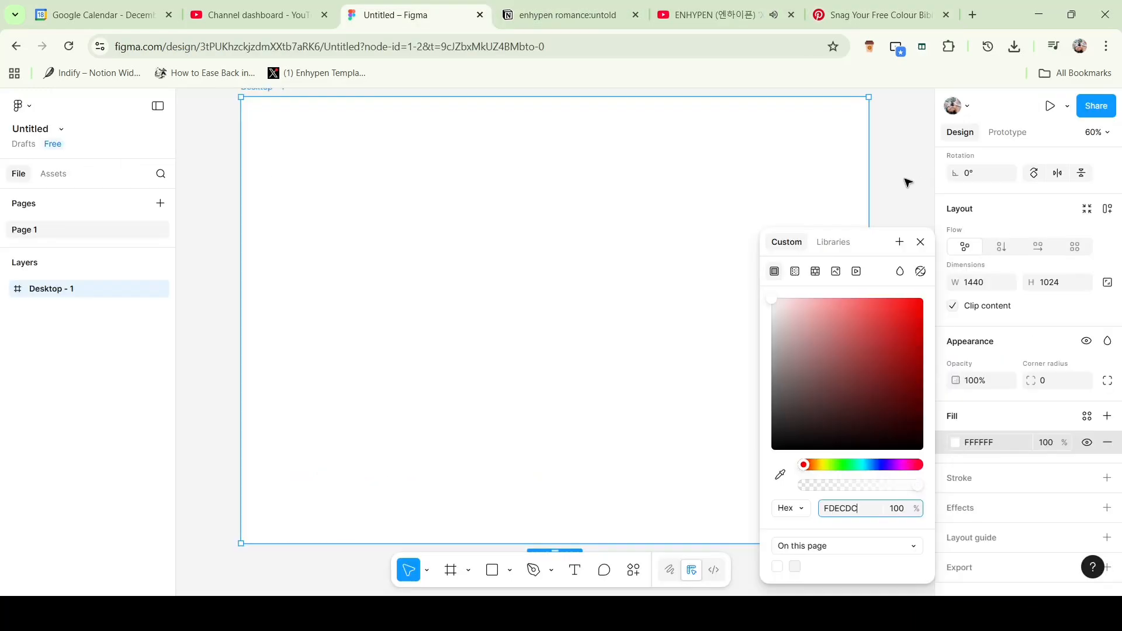
click(907, 183)
click(812, 346)
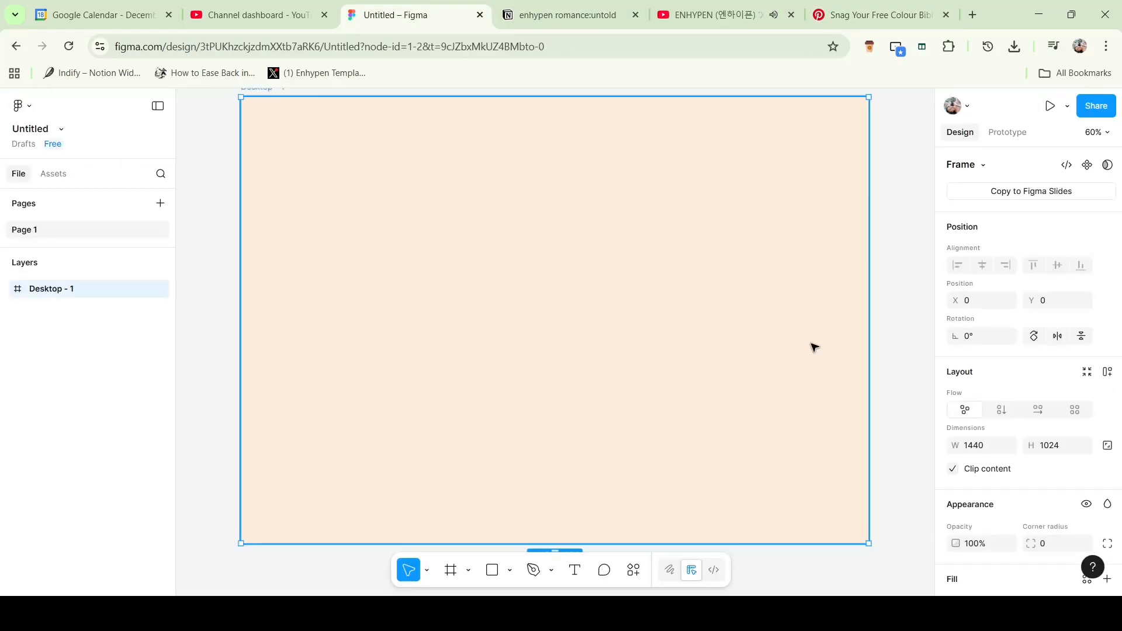
Step: Add a layout guide to the Desktop frame and set it to 12 stretch columns
scroll(973, 468, down, 3)
click(840, 500)
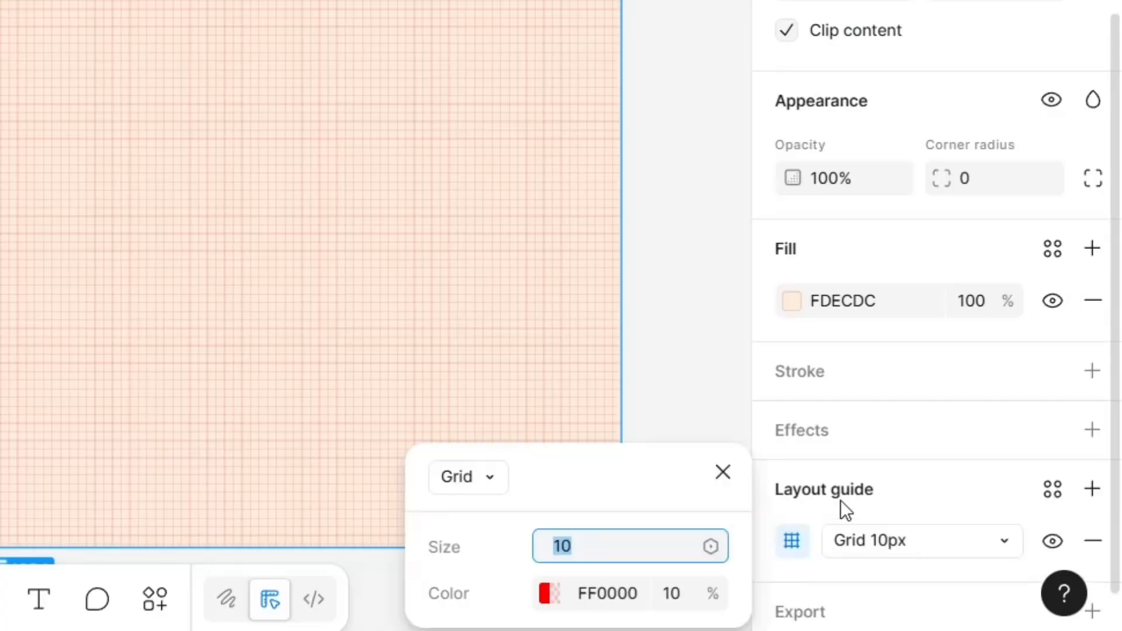
scroll(840, 501, down, 2)
text(12)
click(478, 477)
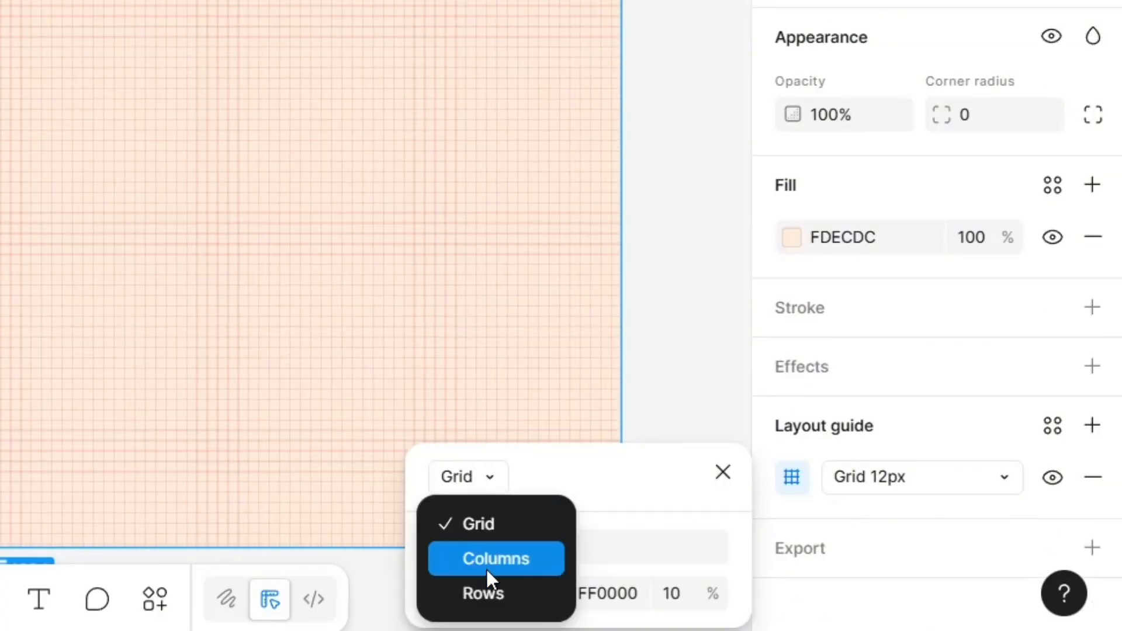
click(487, 569)
text(12)
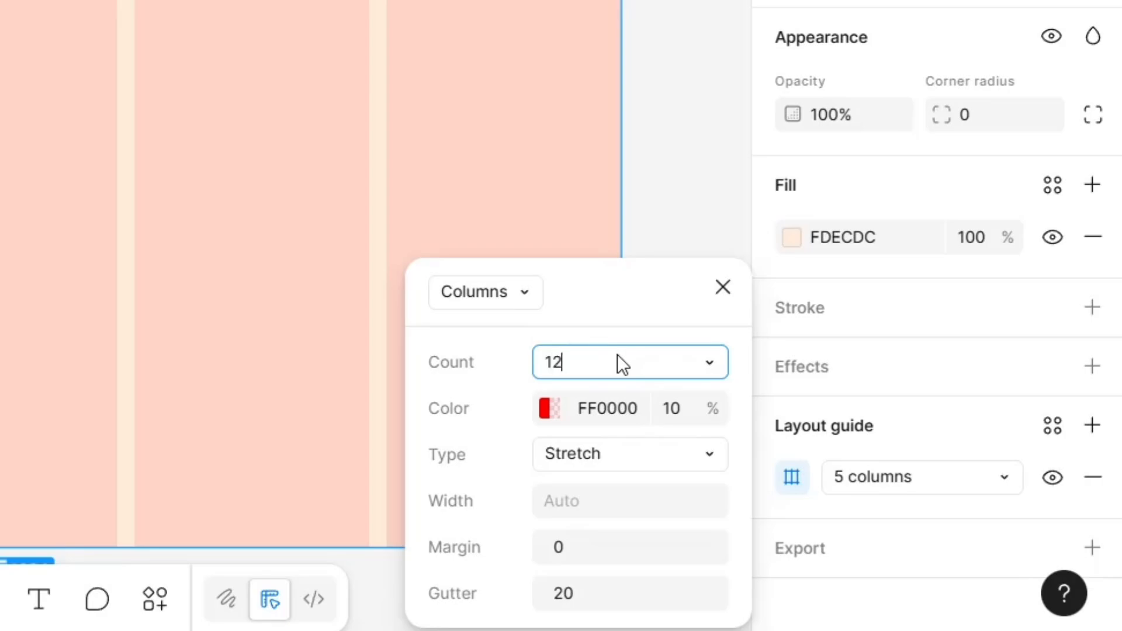
key(Return)
click(706, 167)
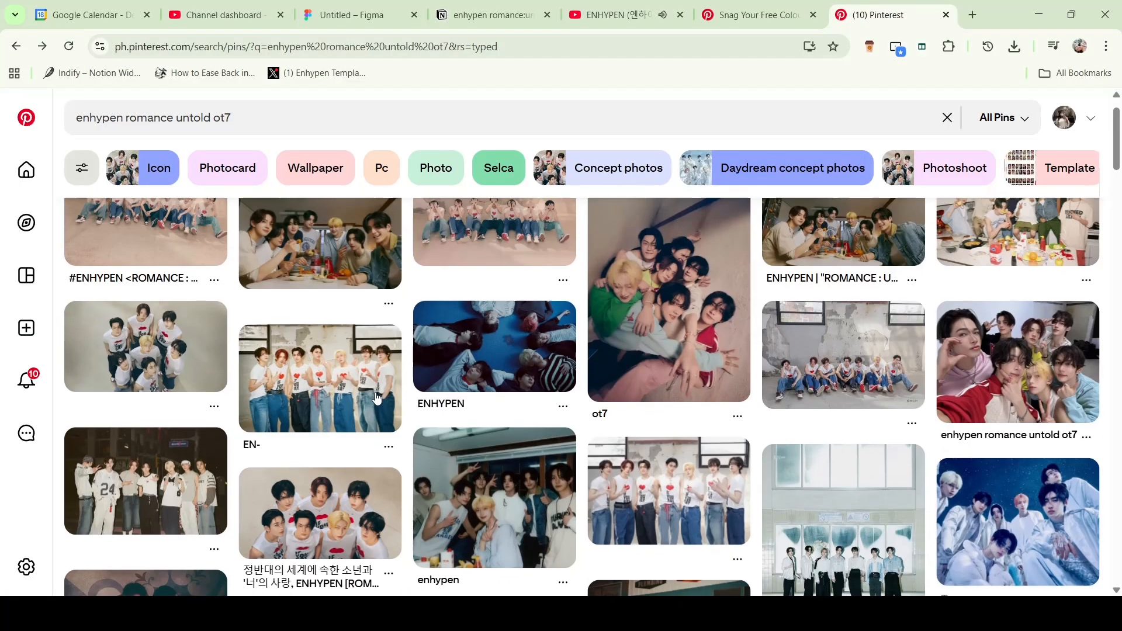
Step: In Pinterest, open the group photo pin with the heart-print T-shirts from the "enhypen romance untold ot7" results
scroll(479, 423, up, 1)
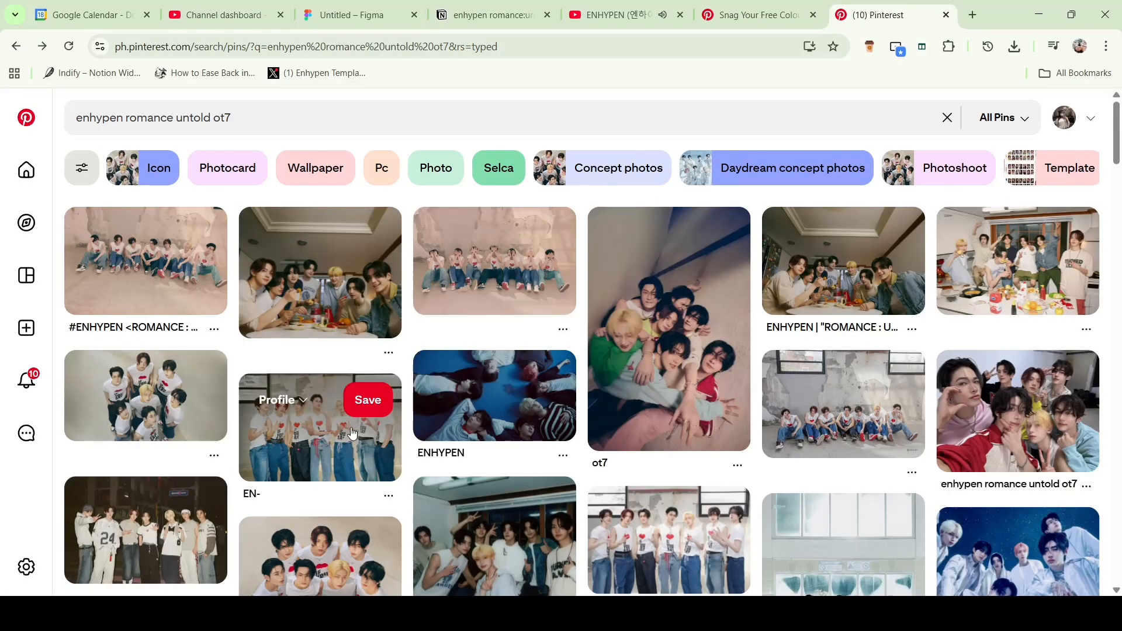
click(333, 446)
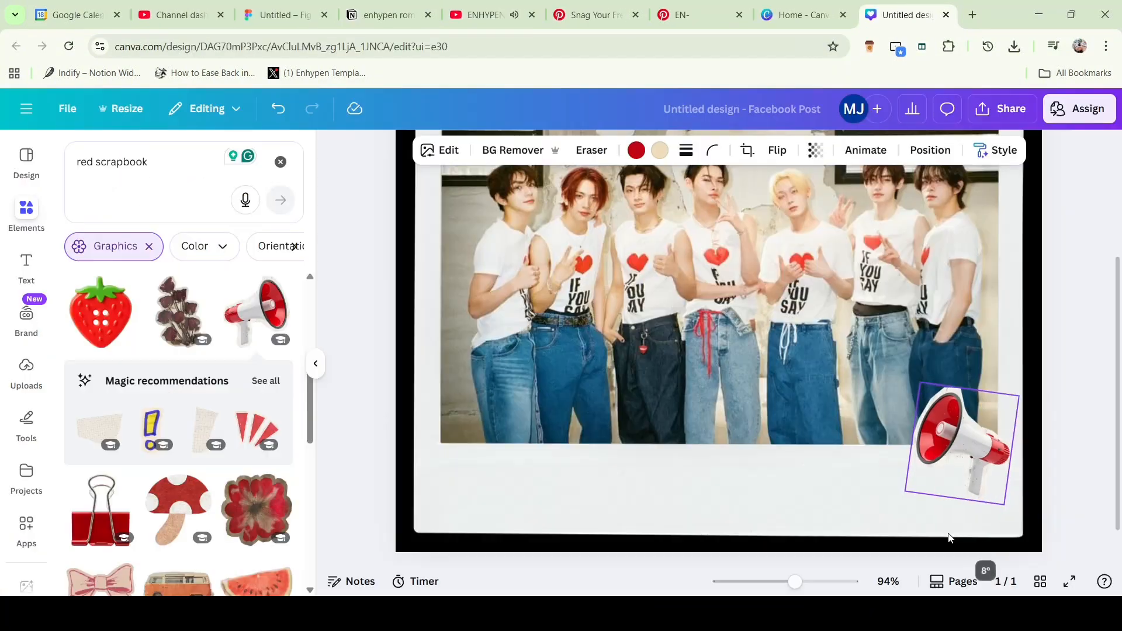
Step: In Canva, rotate the megaphone sticker and place it over the polaroid photo's lower-right corner
drag(938, 528, 988, 469)
drag(934, 377, 924, 374)
click(1090, 459)
scroll(1091, 459, down, 3)
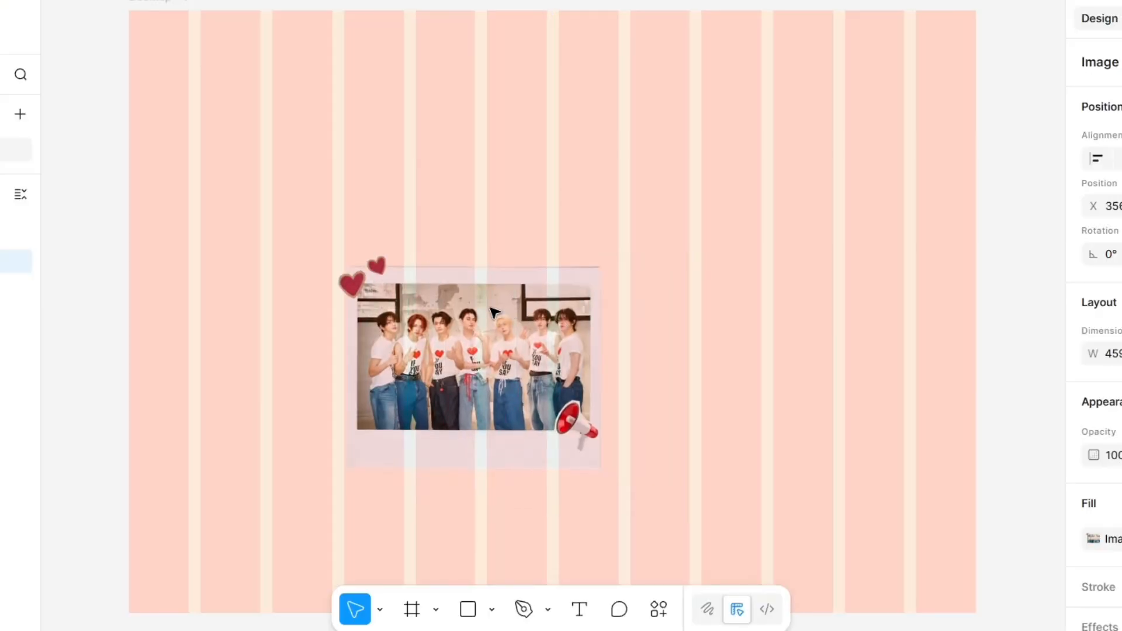
Step: In Figma, move the polaroid photo up and left in the frame and shift the header rectangle over the frame's top edge
drag(552, 331, 468, 264)
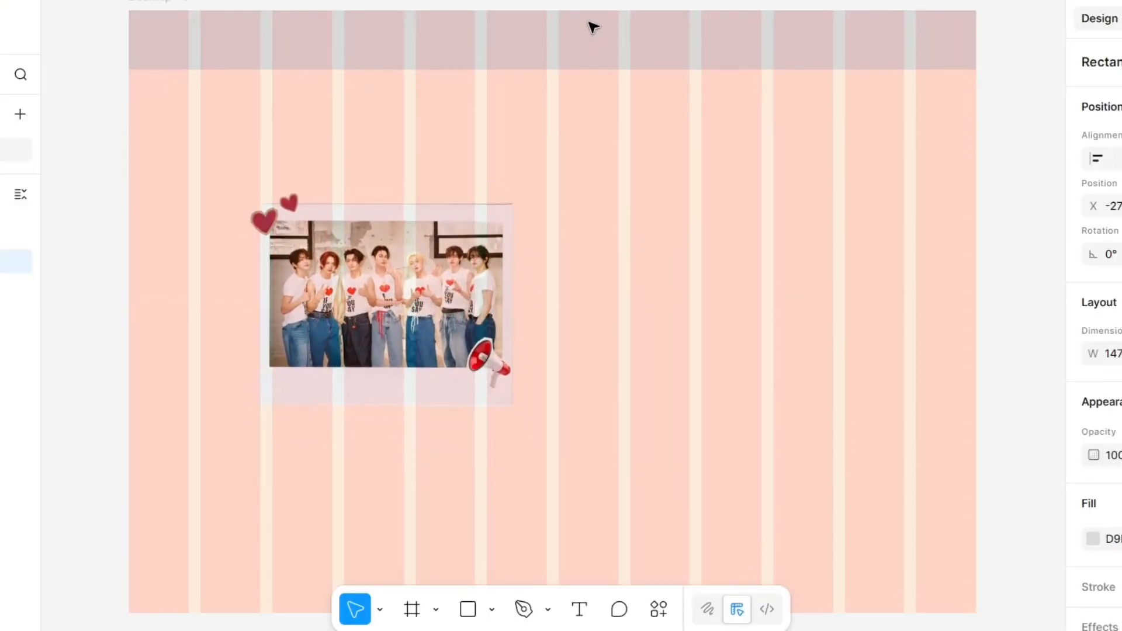
drag(589, 22, 583, 15)
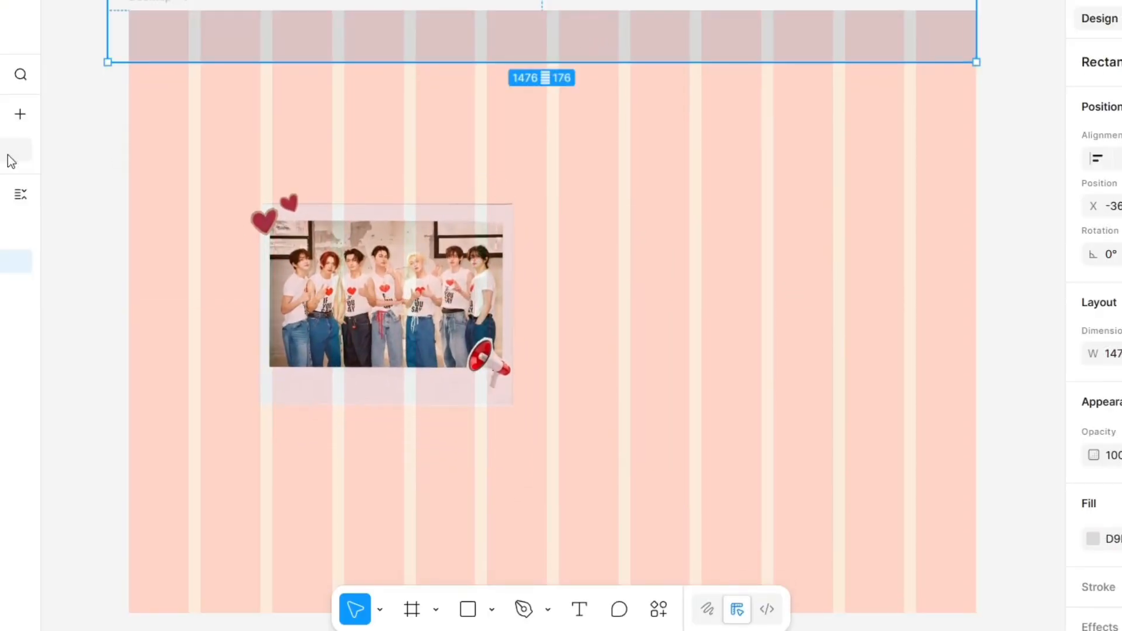
key(Escape)
Step: Move the ENHYPEN text up so that it sits inside the header bar
click(869, 23)
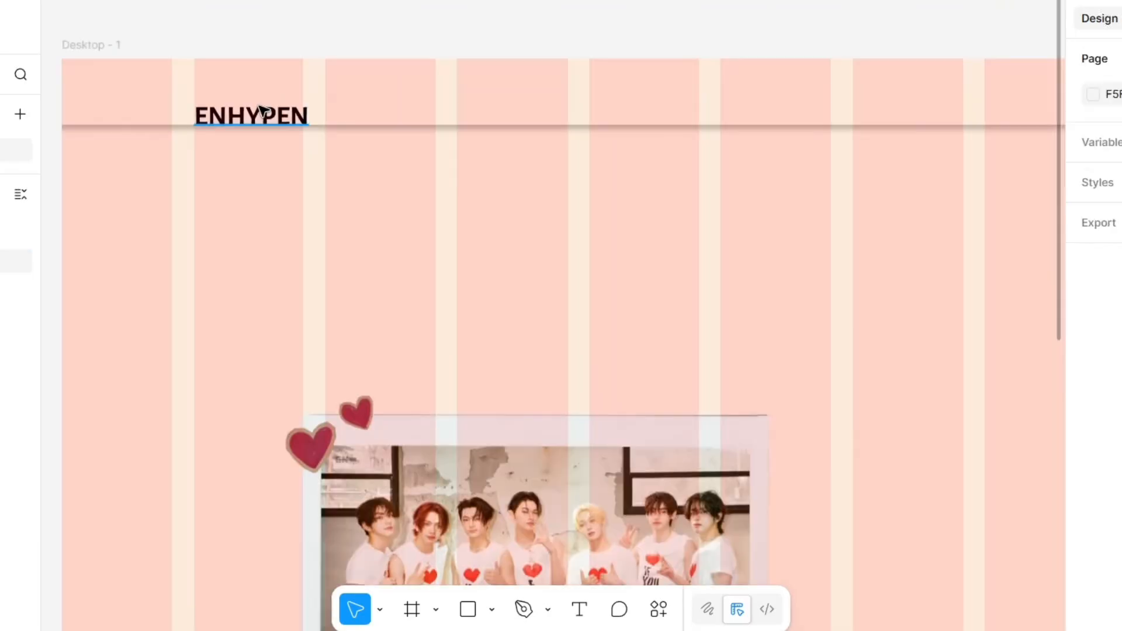
click(278, 109)
drag(259, 127, 263, 107)
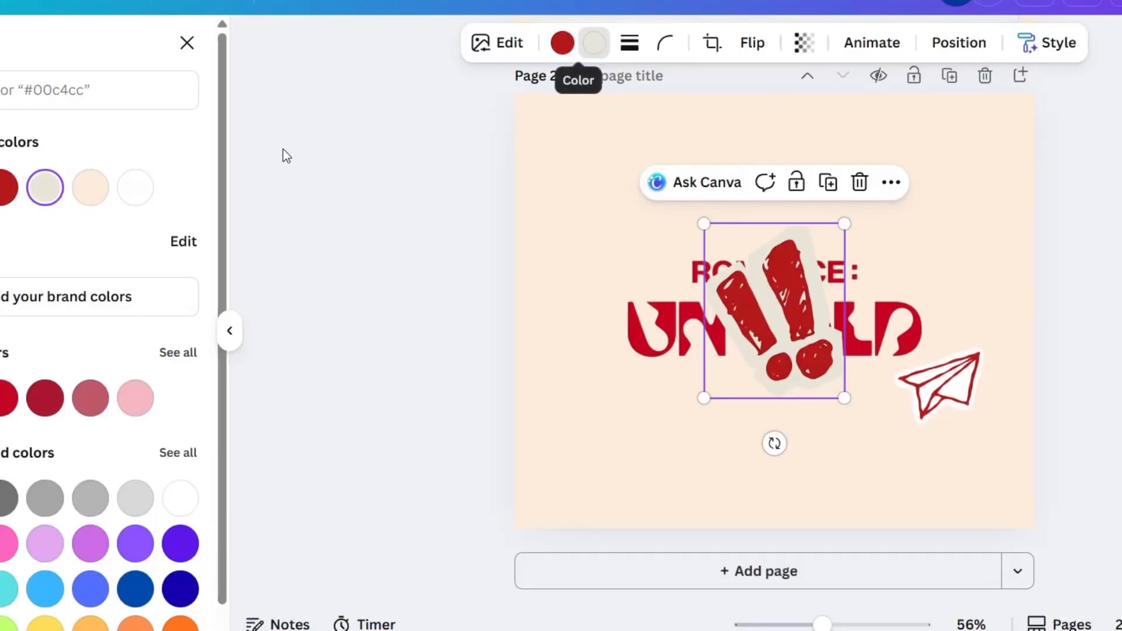
Step: In Canva, recolour the exclamation sticker's backing white and arrange it and the paper plane around the ROMANCE: UNTOLD title
click(135, 188)
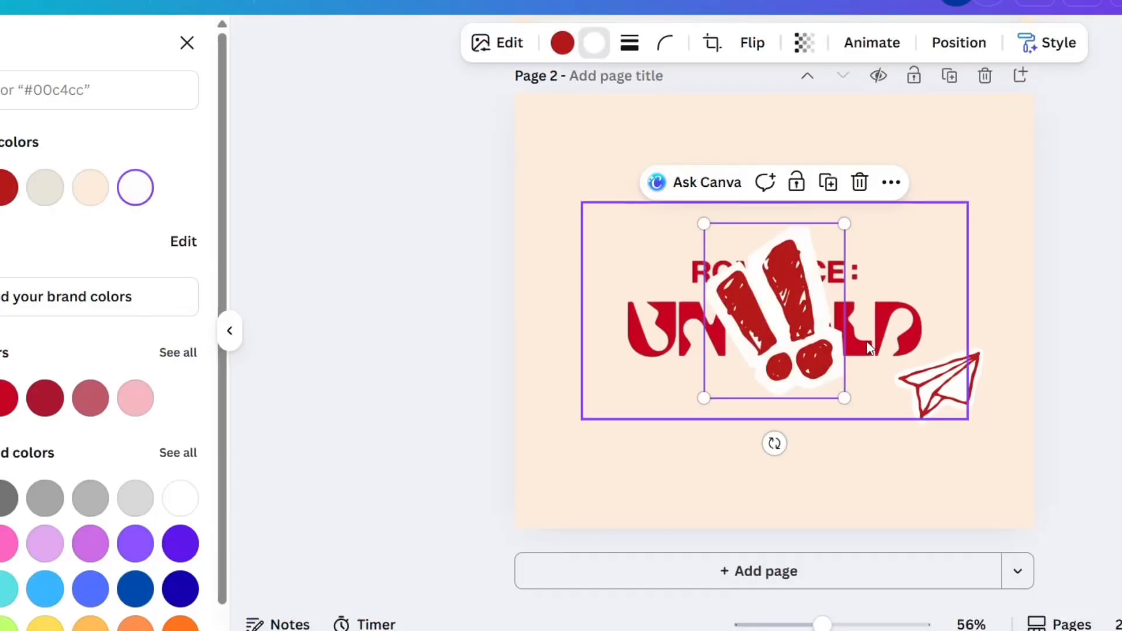
drag(774, 292, 613, 234)
drag(544, 165, 599, 233)
drag(672, 293, 600, 281)
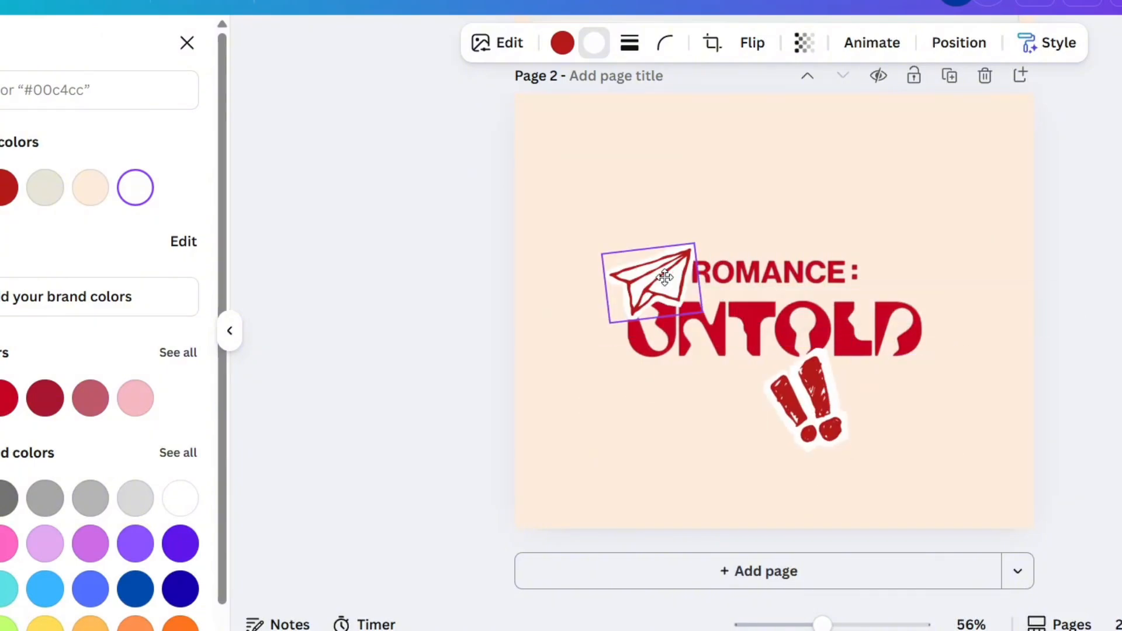
drag(648, 280, 592, 273)
click(806, 397)
drag(806, 476, 741, 475)
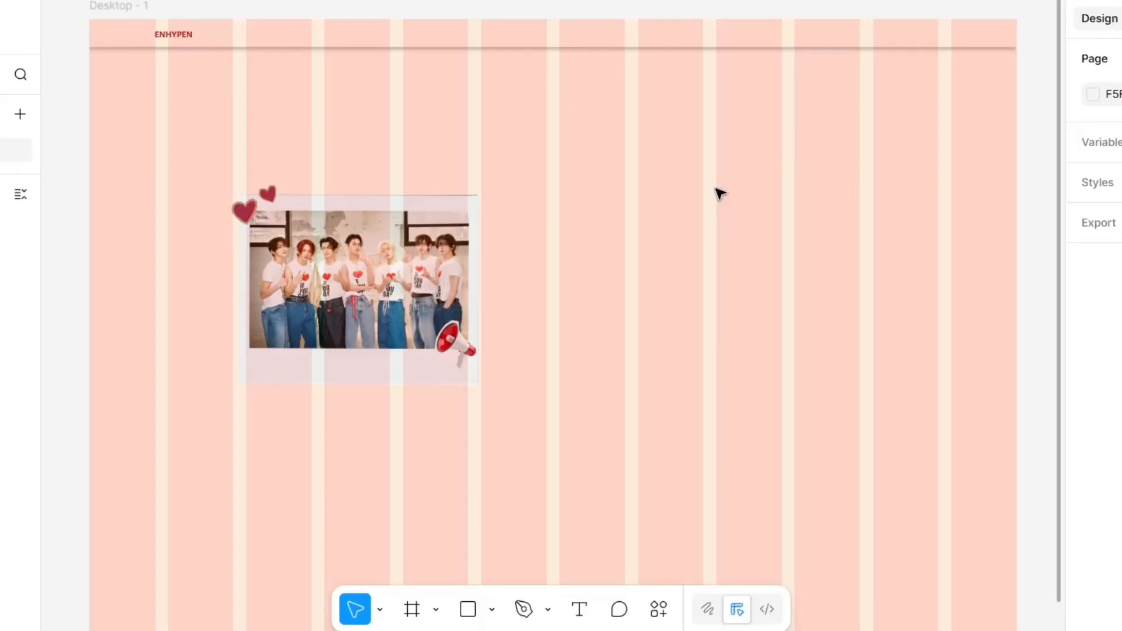
Step: Paste the ROMANCE: UNTOLD graphic into the Figma Desktop frame and place it to the right of the polaroid photo
key(ctrl+v)
drag(409, 447, 635, 256)
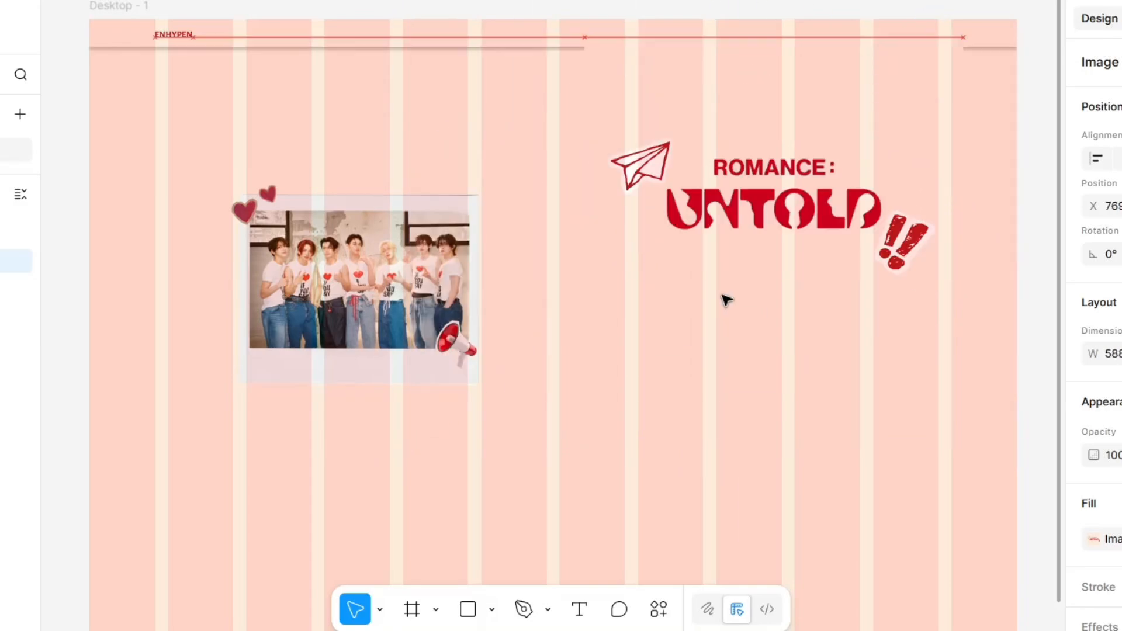
drag(788, 169, 703, 331)
Step: Crop the empty space above and below the ROMANCE: UNTOLD graphic, to about 588×244
scroll(1113, 456, down, 2)
right_click(820, 207)
scroll(922, 497, down, 1)
click(1051, 500)
double_click(877, 142)
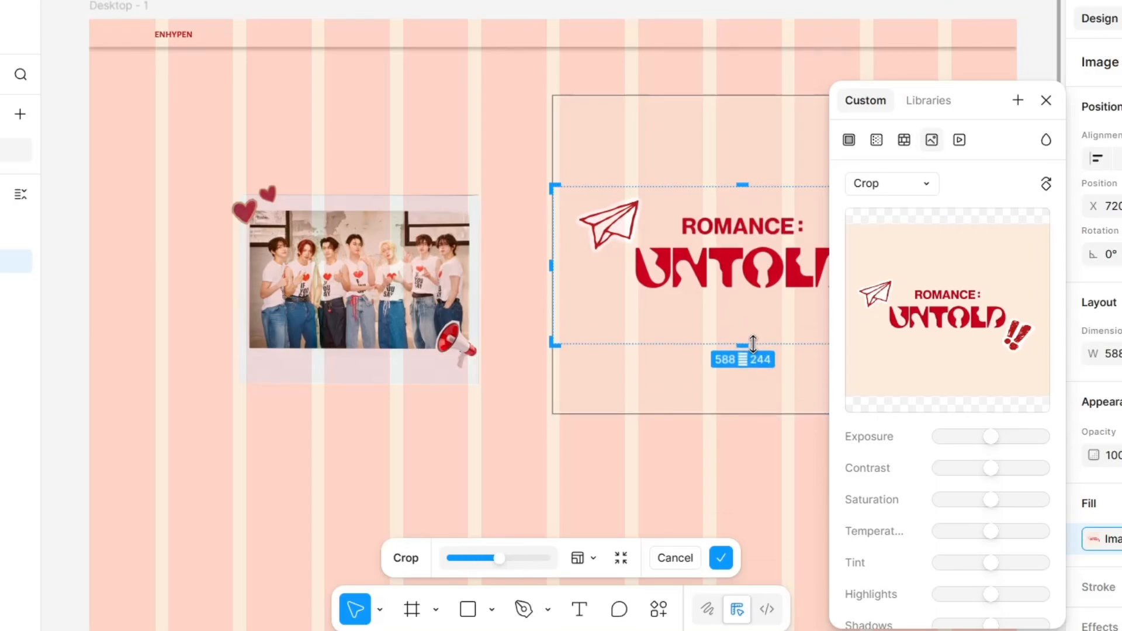
scroll(651, 207, right, 3)
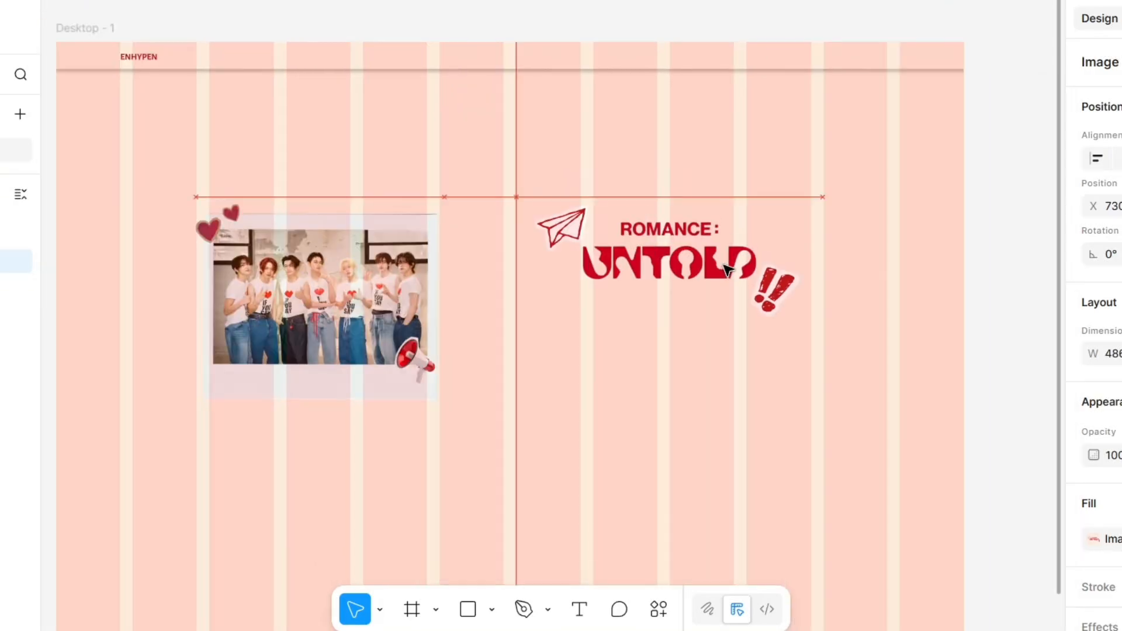
Step: Reposition the cropped title graphic beside the polaroid photo
drag(724, 265, 723, 268)
drag(1018, 272, 353, 287)
drag(488, 268, 488, 253)
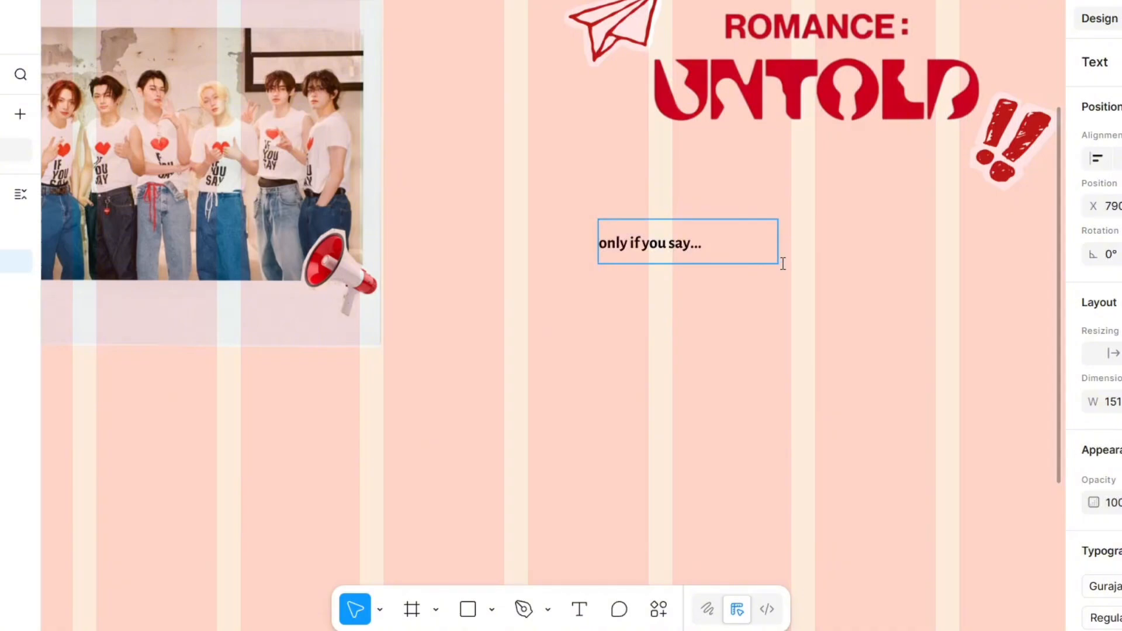
Step: Enter "Yes" as a text below the "Continue? Only if you say..." line and wrap it in an auto layout frame
text(Y)
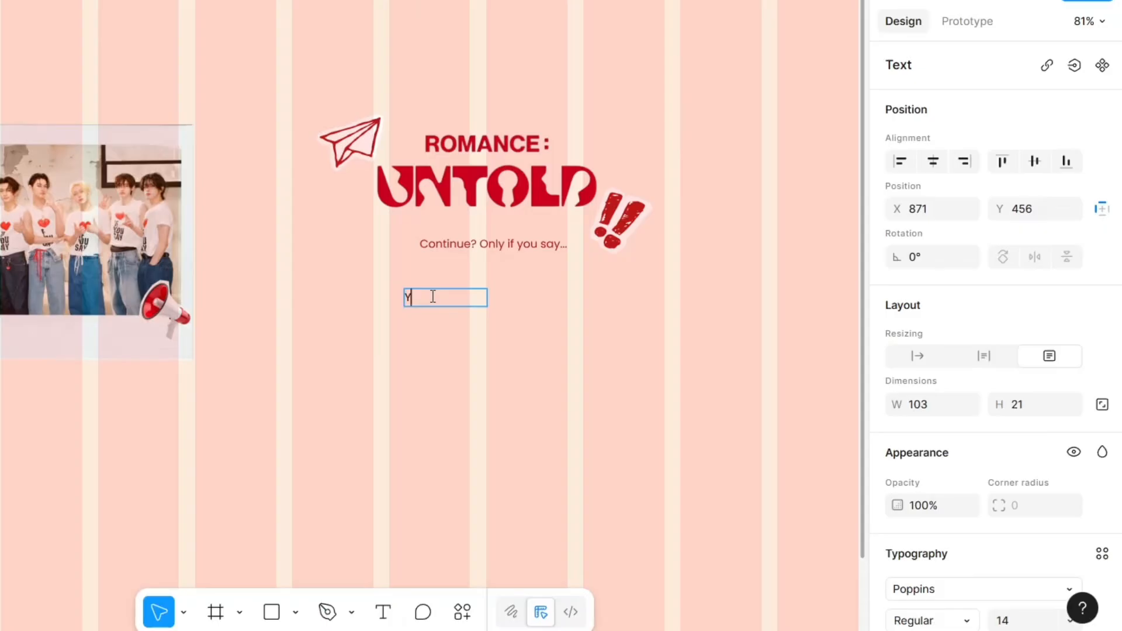
right_click(453, 299)
click(467, 381)
Step: Add a fill to the Yes button frame and set its colour to B20B13
scroll(944, 526, down, 5)
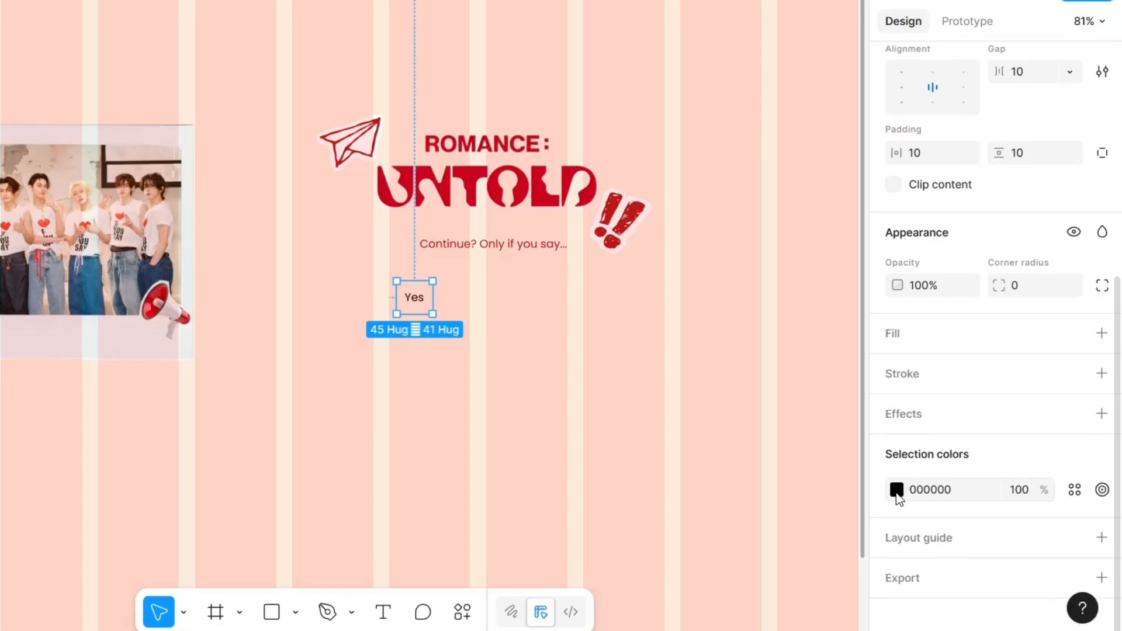
click(1102, 331)
click(895, 369)
click(680, 607)
click(764, 531)
text(B20B13)
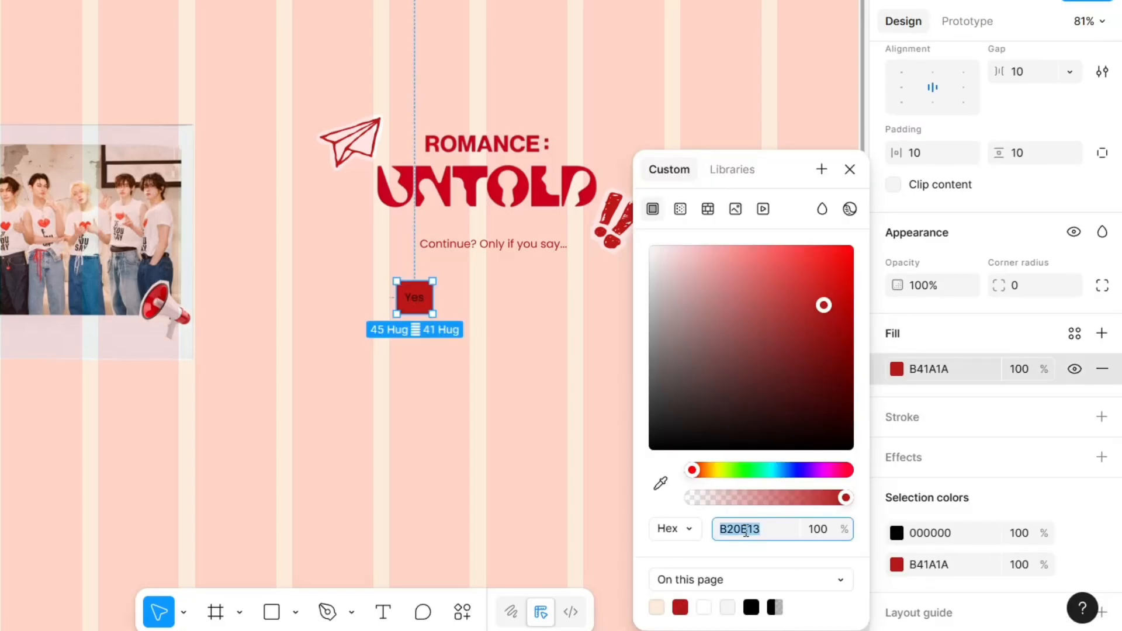
Step: Change the Yes label's black text colour to the page's cream swatch
click(896, 533)
click(657, 606)
click(542, 303)
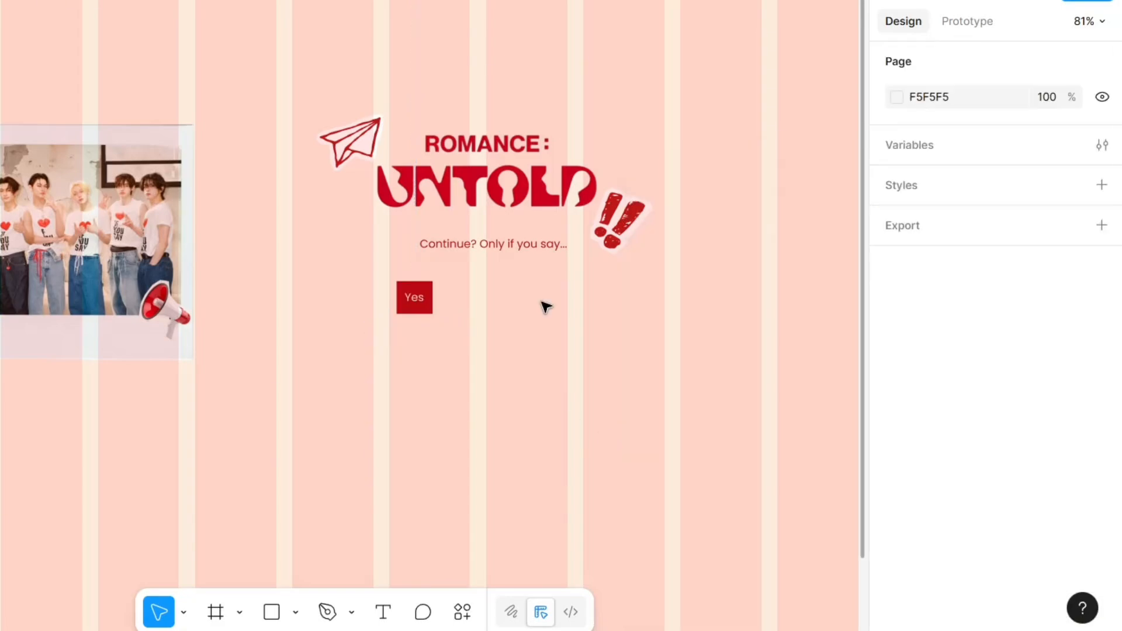
Step: Set the Yes label's font size to 20
double_click(422, 296)
scroll(964, 351, down, 3)
click(1069, 451)
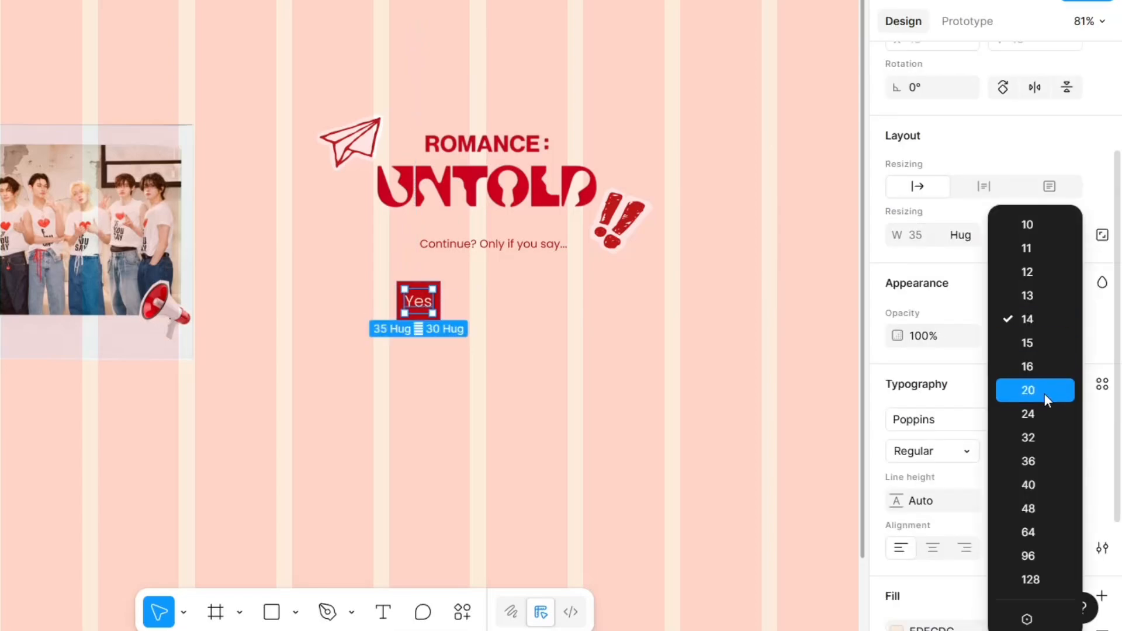
click(1044, 394)
scroll(970, 345, up, 1)
Step: Give the Yes button frame a corner radius of 10 and a horizontal padding of 50
click(428, 322)
click(431, 308)
scroll(996, 478, down, 1)
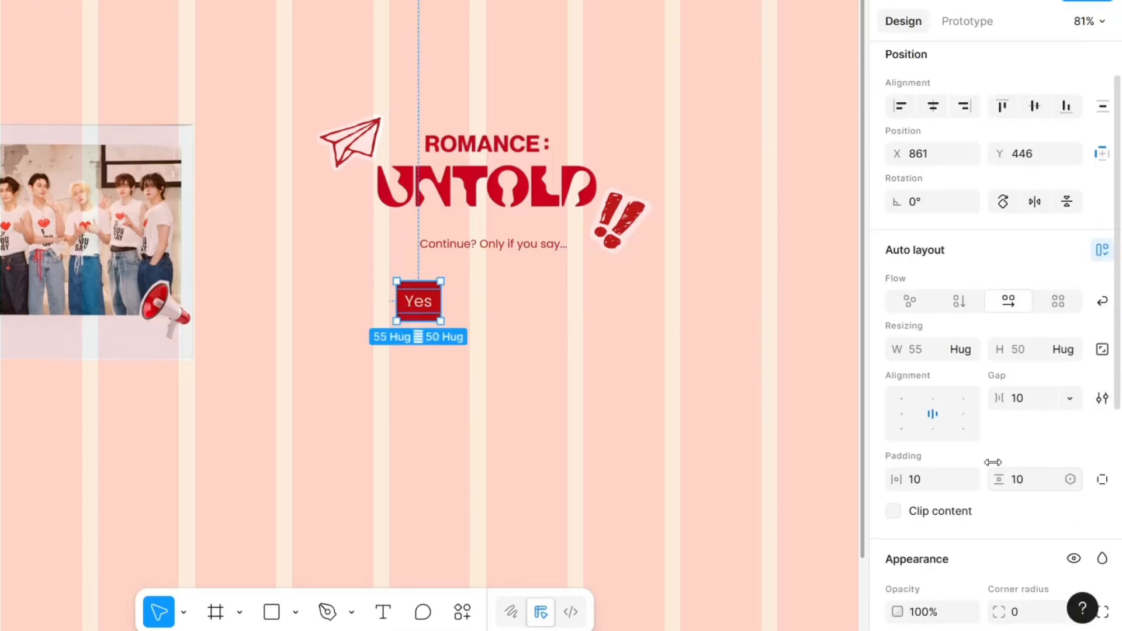
scroll(1016, 468, down, 3)
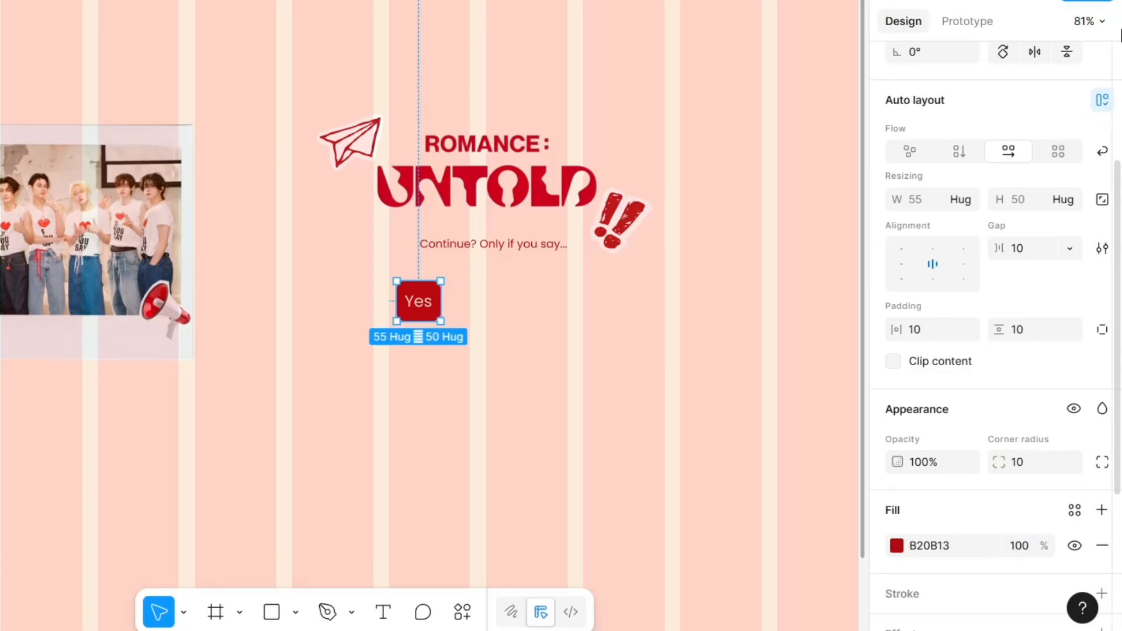
drag(896, 330, 941, 330)
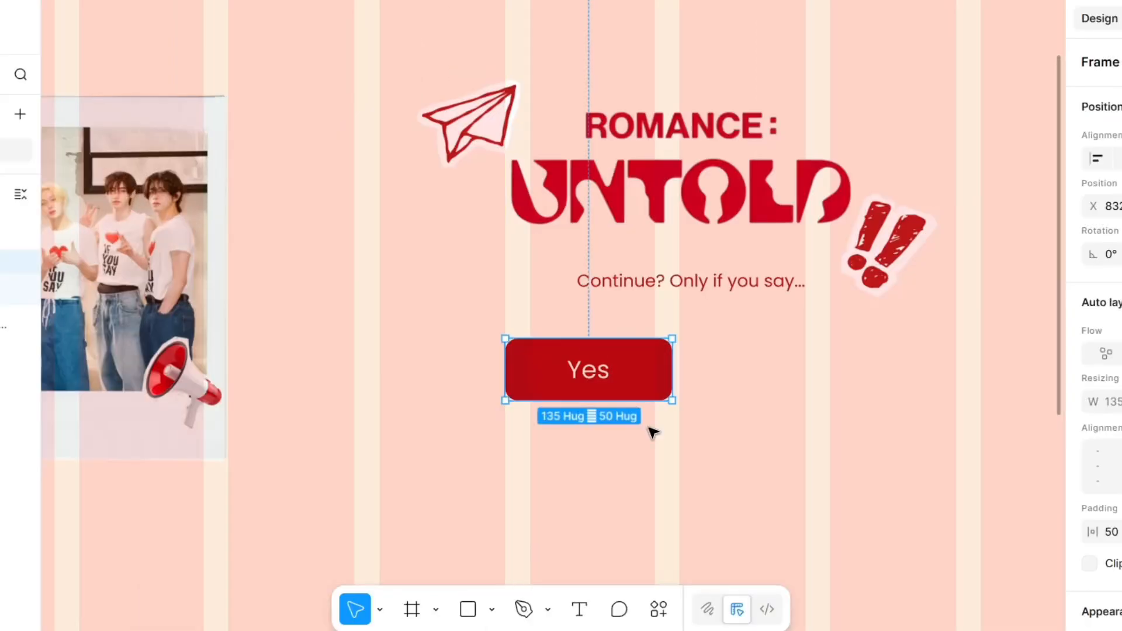
click(758, 393)
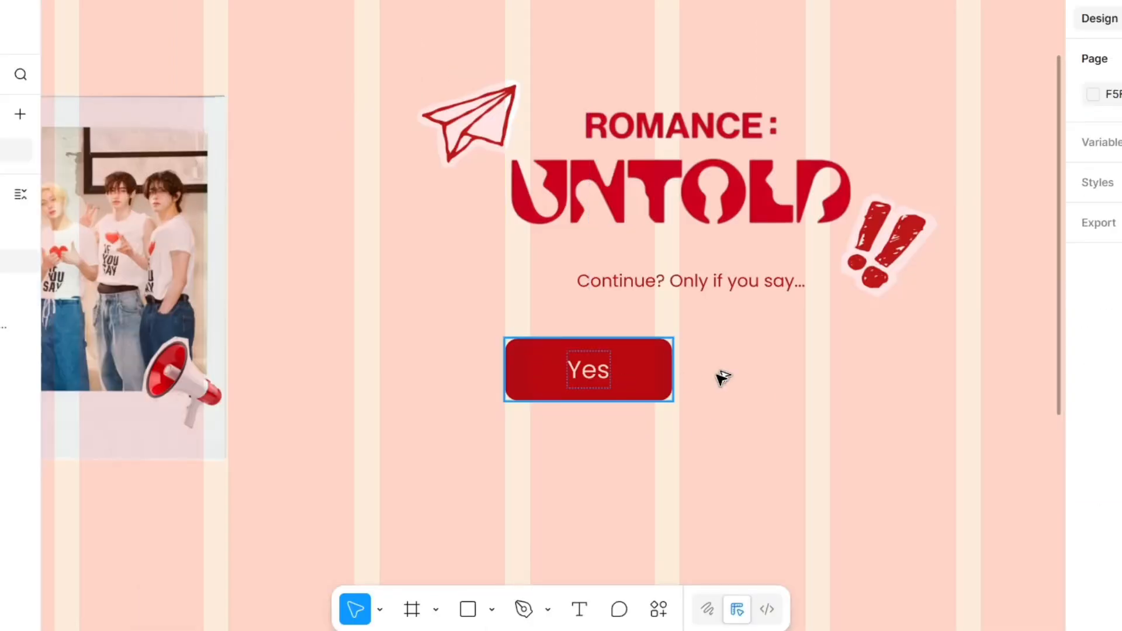
Step: Duplicate the Yes button beside the original and change the copy's label to "Your Eyes Only"
key(ctrl+d)
double_click(781, 383)
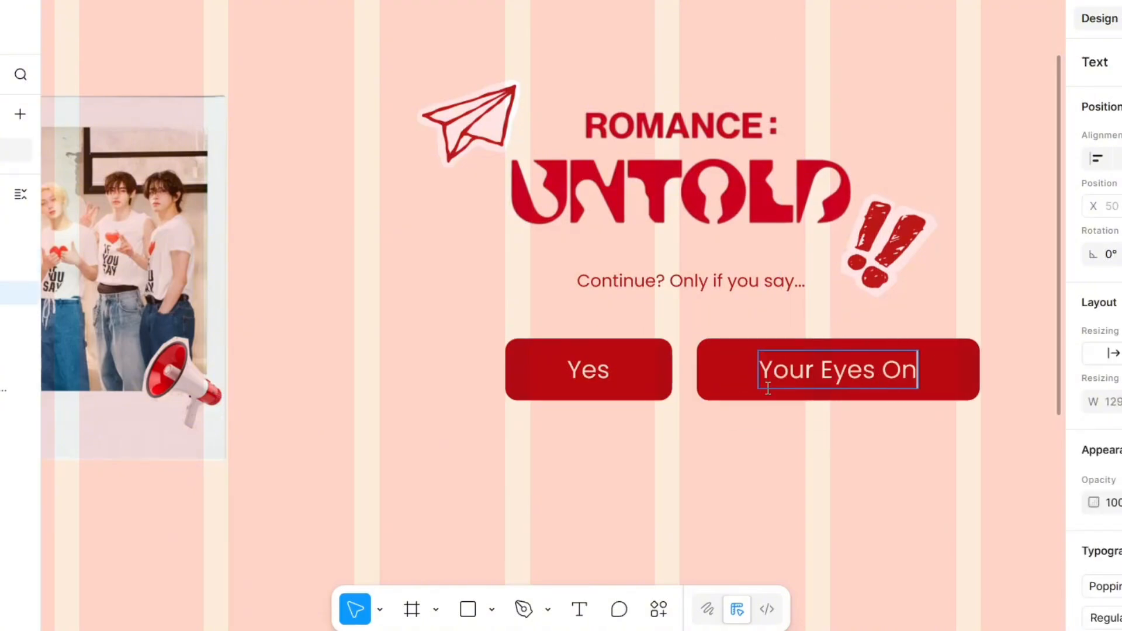
scroll(885, 476, right, 3)
scroll(879, 475, down, 1)
scroll(743, 440, down, 5)
scroll(744, 440, up, 5)
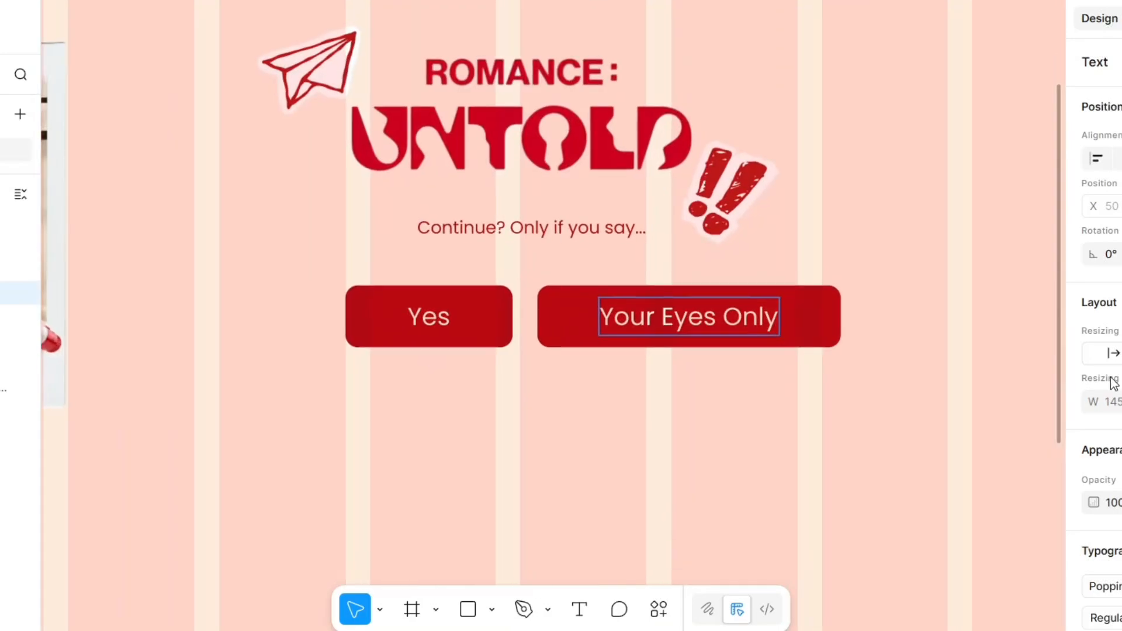
Step: Restyle the Your Eyes Only button as an outline: no fill, a B20B13 stroke, and the label in the page's red swatch
scroll(1113, 390, down, 3)
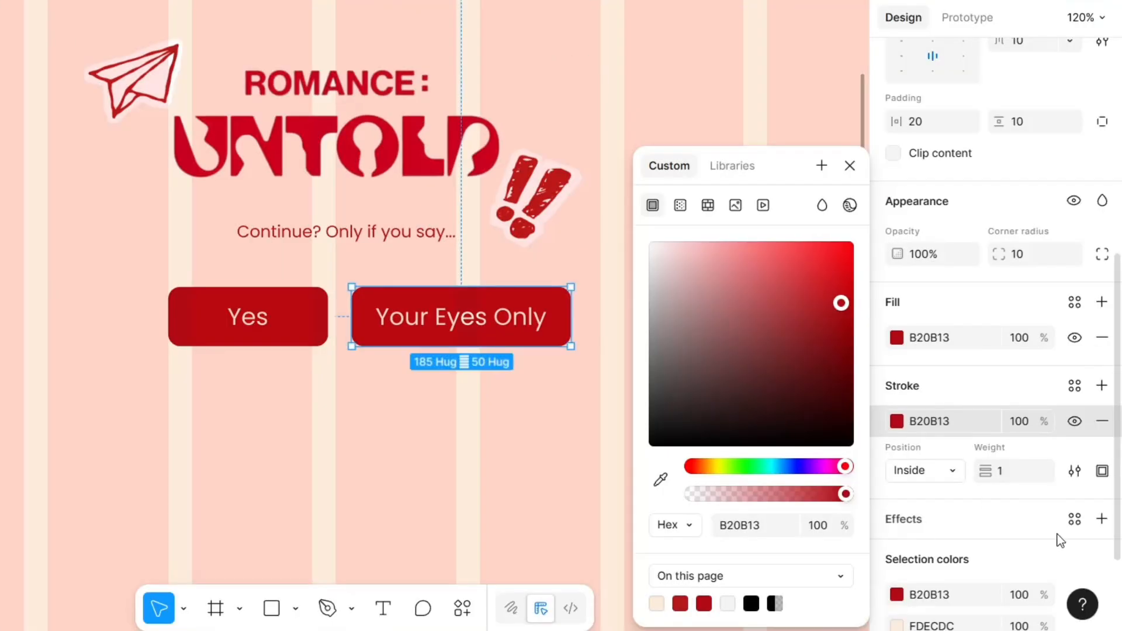
scroll(956, 494, down, 2)
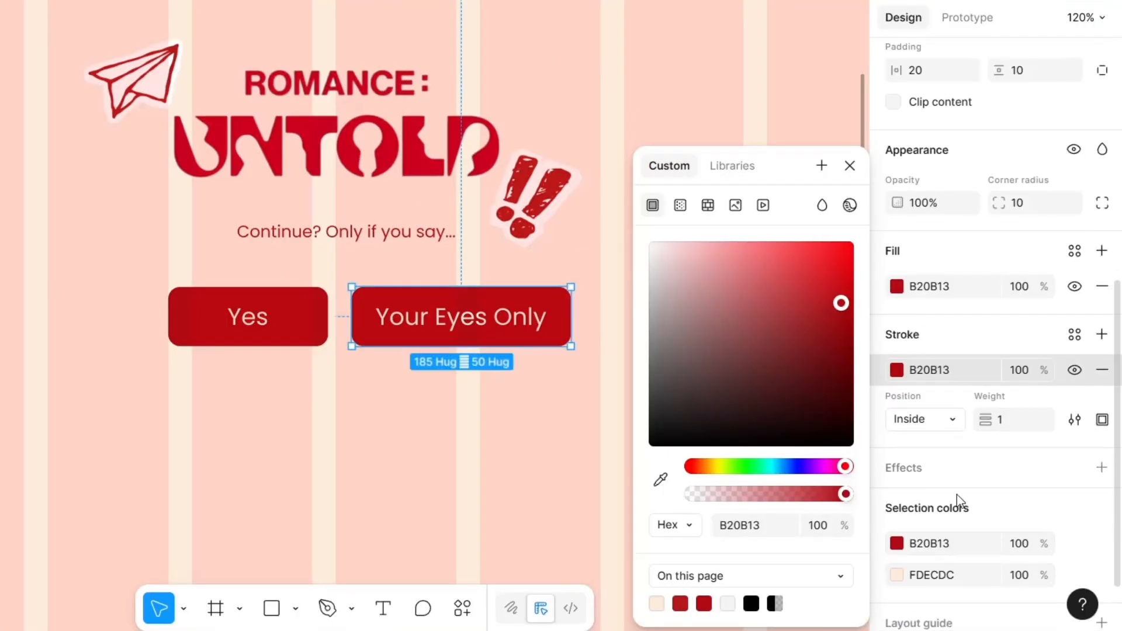
click(1101, 253)
click(896, 501)
click(703, 603)
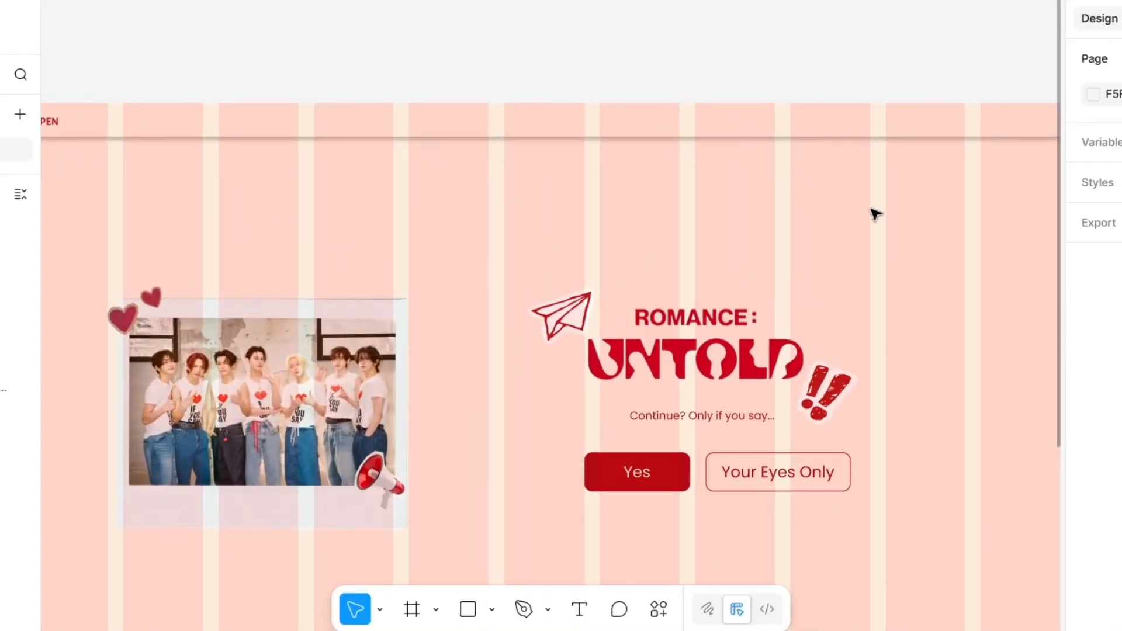
Step: Copy the "Continue? Only if you say..." text into the header bar and change the copy's text to "home"
scroll(875, 214, right, 4)
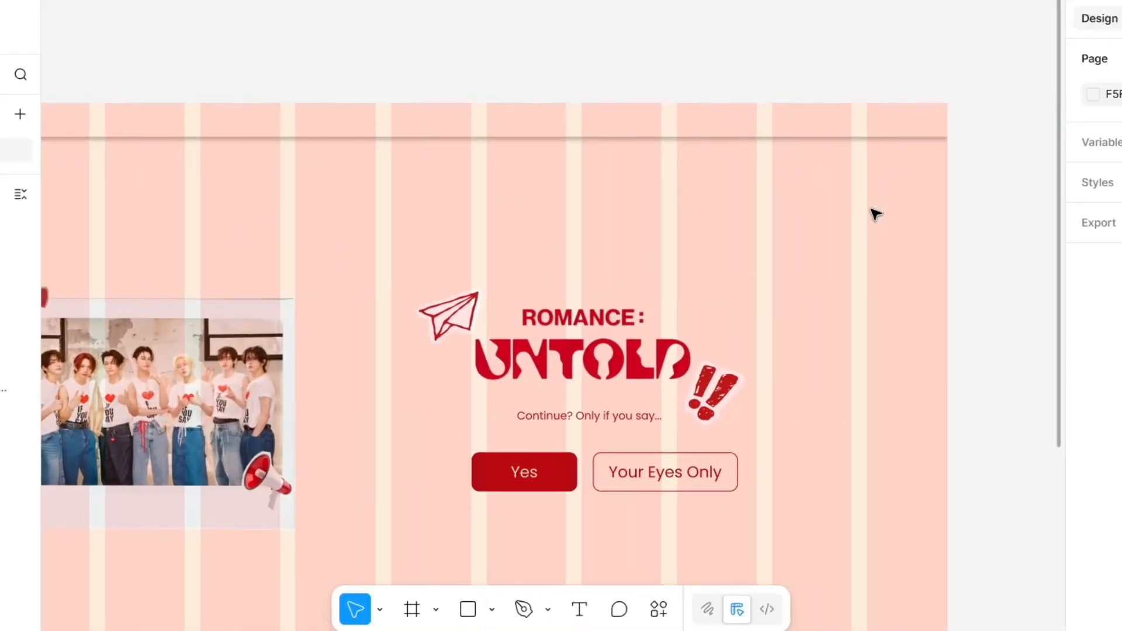
scroll(693, 188, left, 8)
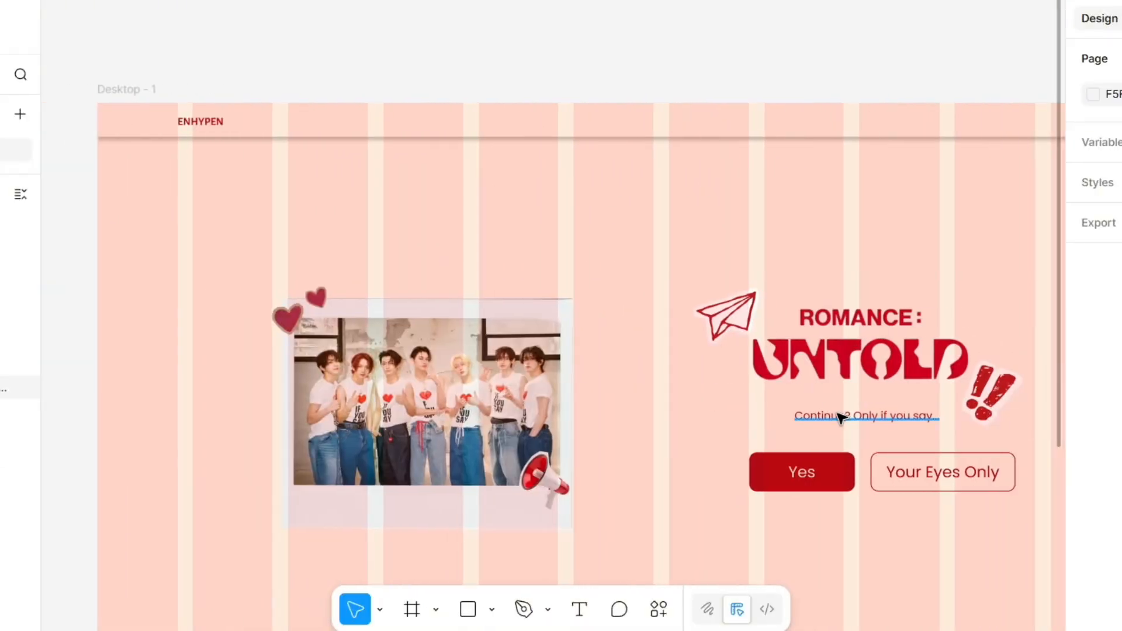
click(840, 418)
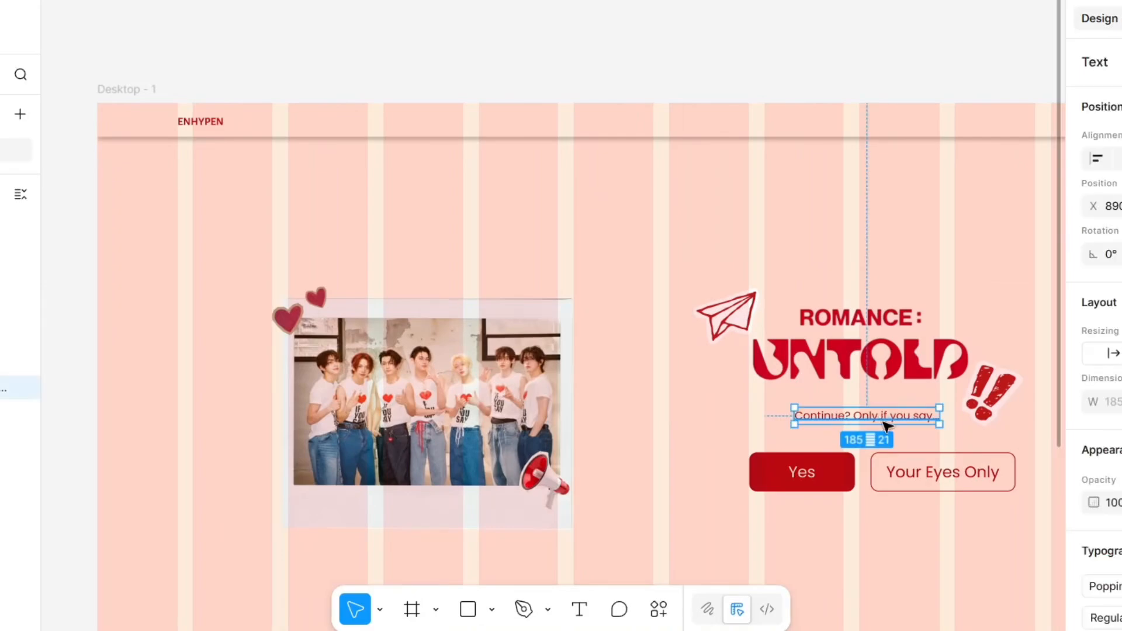
drag(856, 416, 761, 120)
double_click(762, 120)
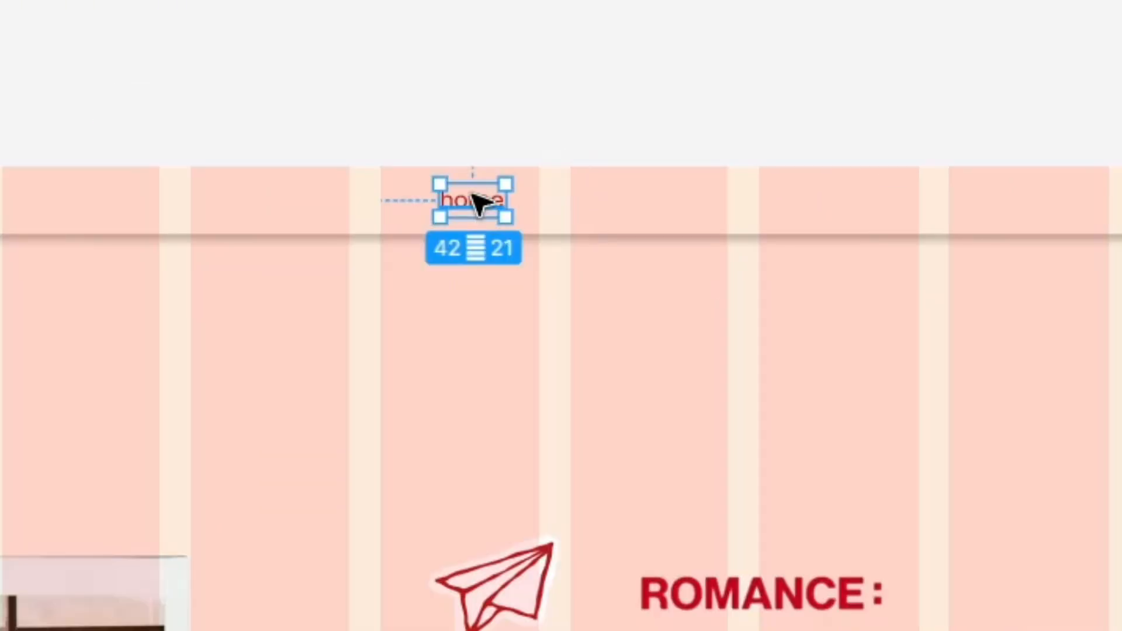
Step: Duplicate the home link to its right in the header and change the copy's text to "members"
drag(470, 194, 587, 199)
key(Return)
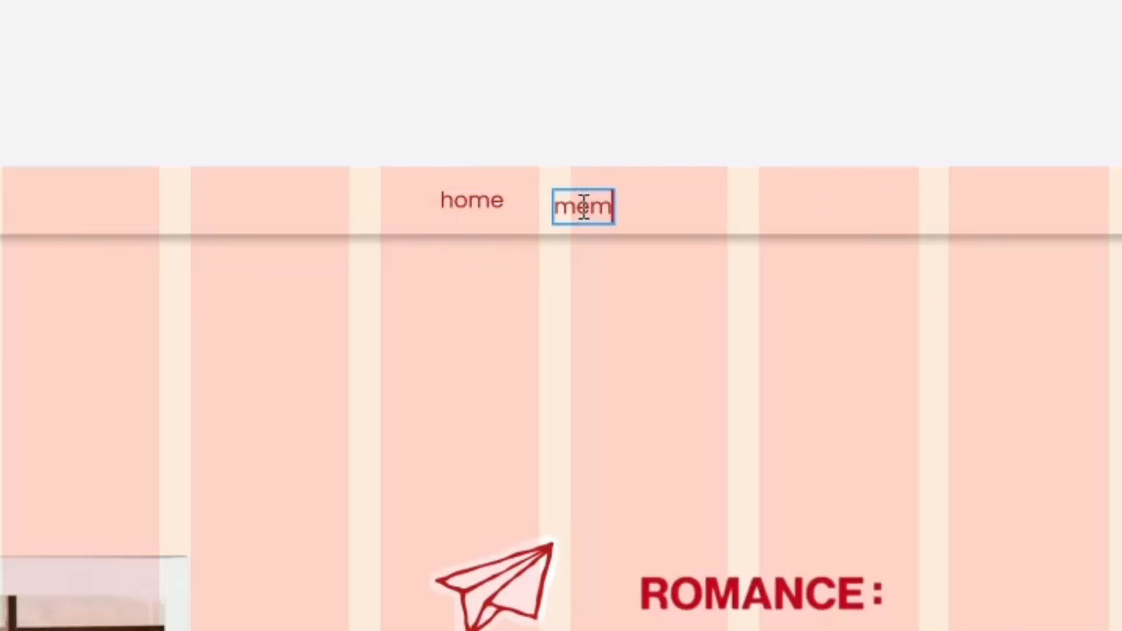
key(Escape)
key(Return)
Step: Add "tracklist" and "polaroid wall" links to the header and space the auto-layout row of links with a gap of 60
drag(660, 207, 853, 202)
text(tracklist)
key(Escape)
key(Return)
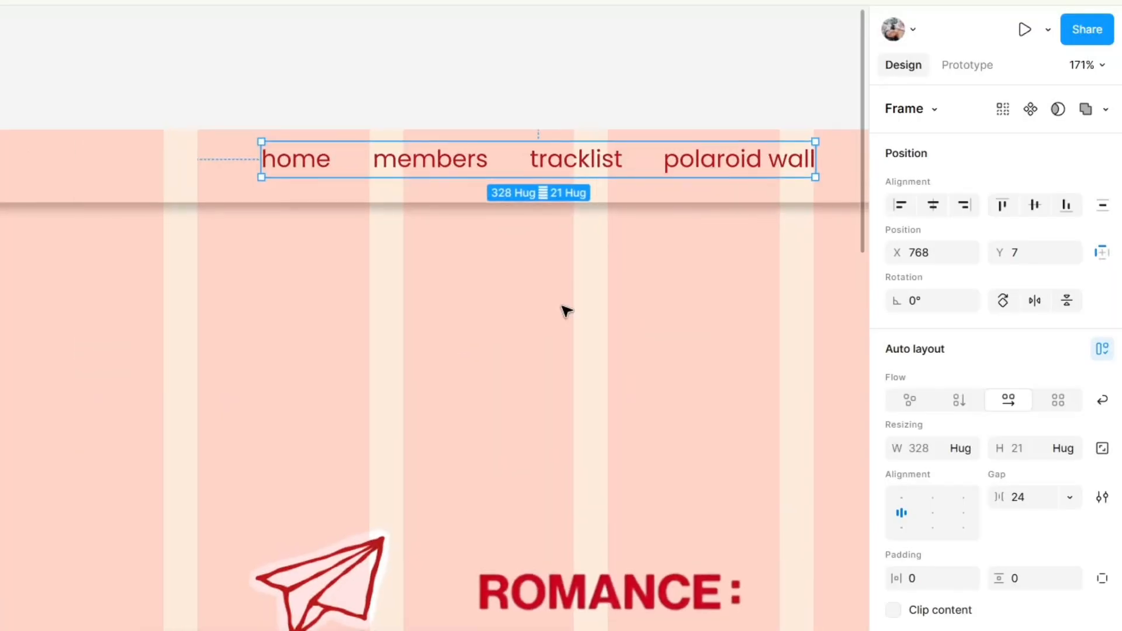
scroll(564, 312, right, 1)
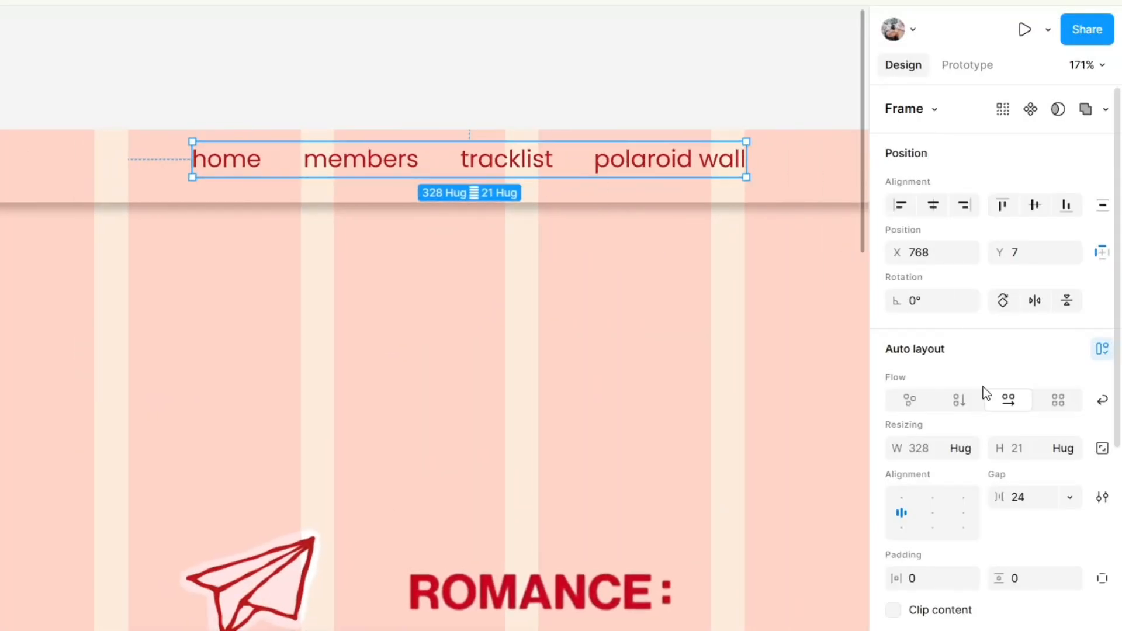
drag(994, 496, 1016, 496)
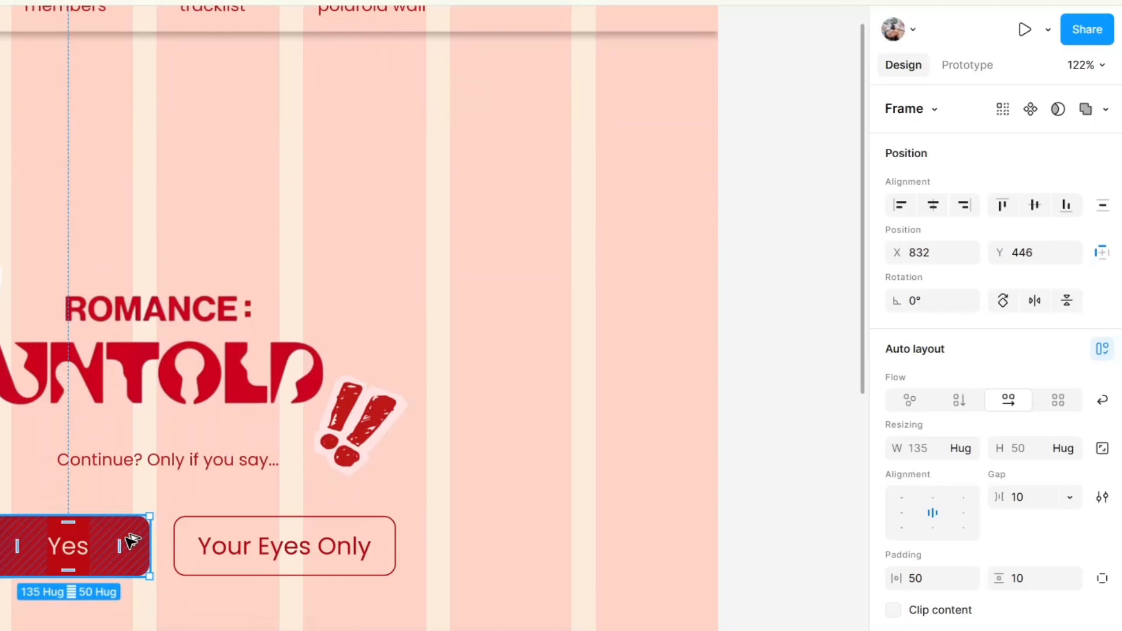
Step: Copy the Yes button to just below the header bar and change the copy's label to "Shop Now"
alt+drag(130, 538, 551, 112)
scroll(550, 115, up, 2)
double_click(465, 233)
key(BackSpace)
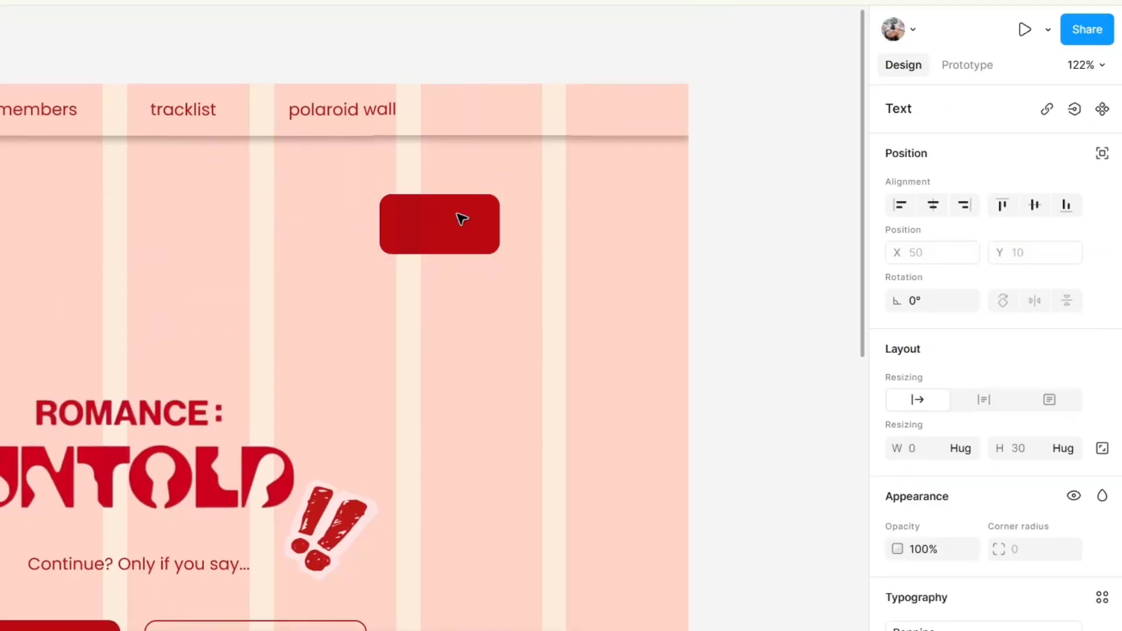
scroll(680, 246, up, 1)
Step: Set the Shop Now button's horizontal padding to 22 and reduce its label's font size
click(603, 262)
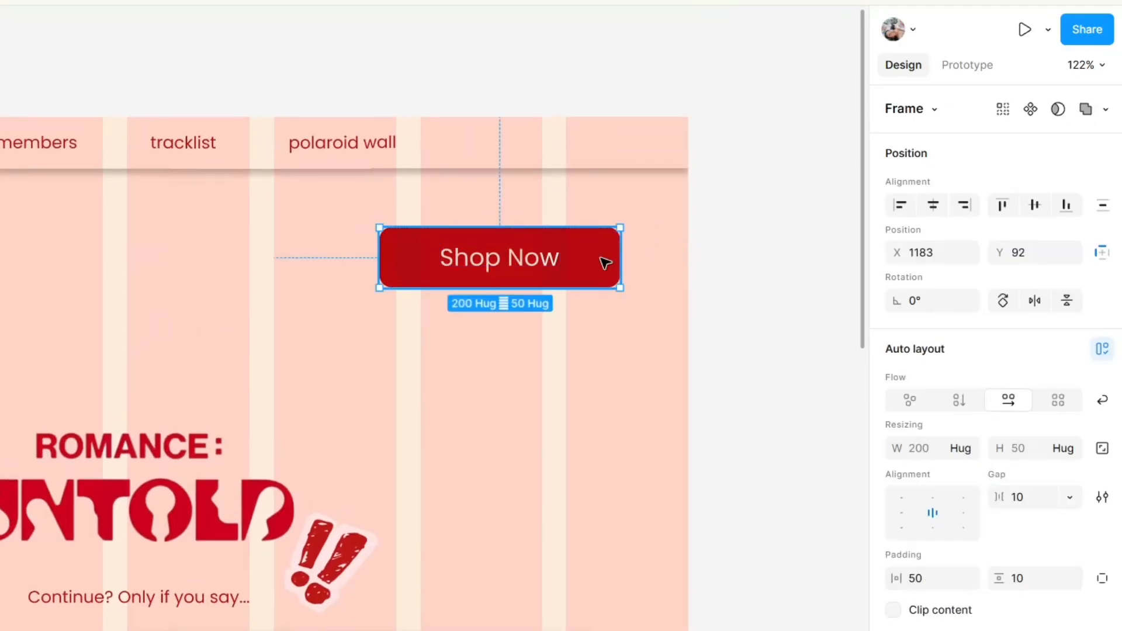
scroll(916, 436, down, 2)
drag(894, 436, 872, 435)
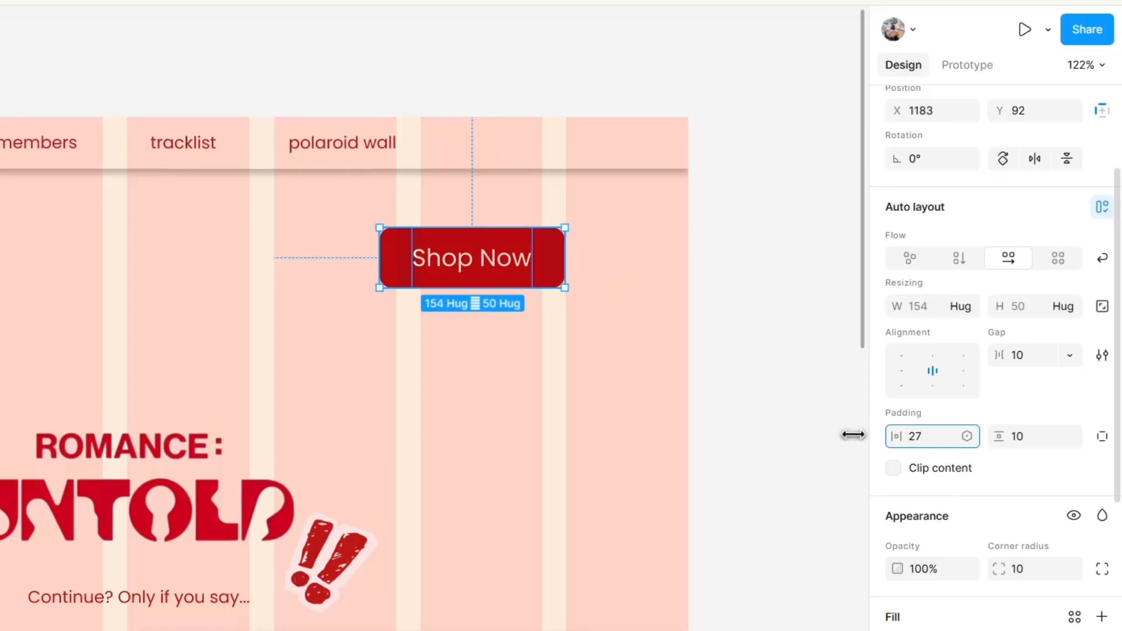
double_click(495, 260)
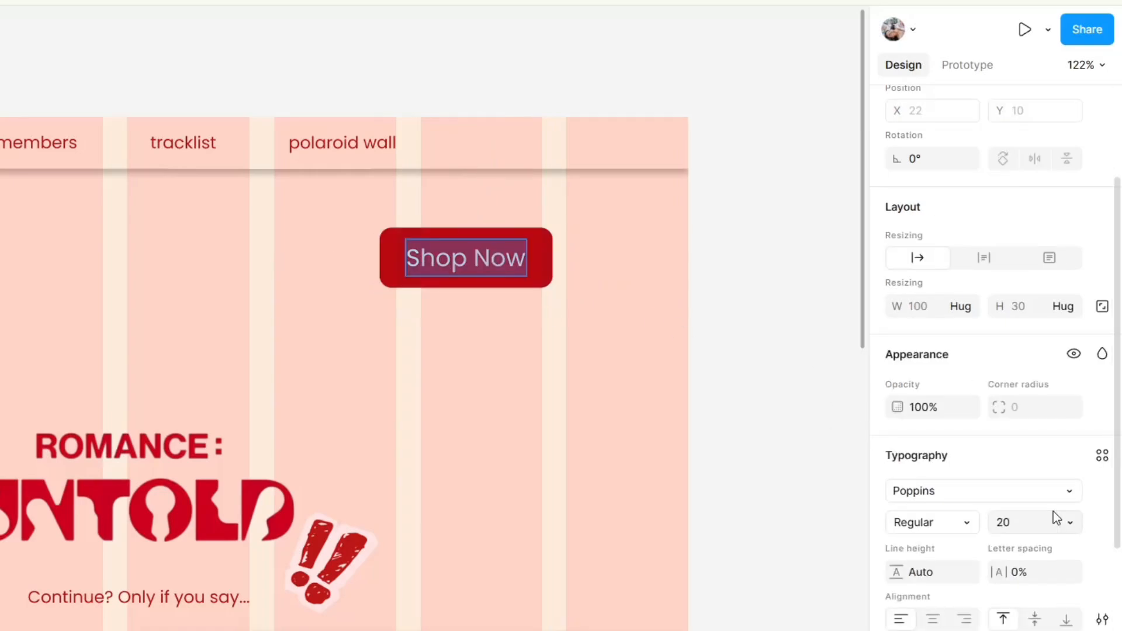
click(1071, 521)
click(1026, 380)
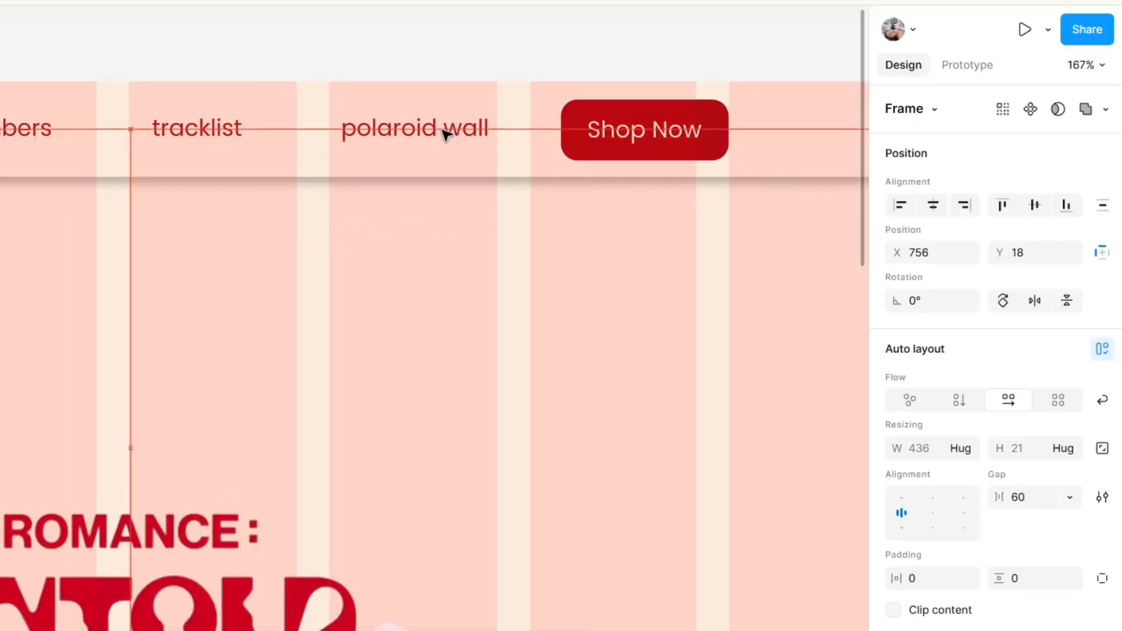
Step: Nudge the row of header links closer to the Shop Now button, keeping both on one line
click(446, 135)
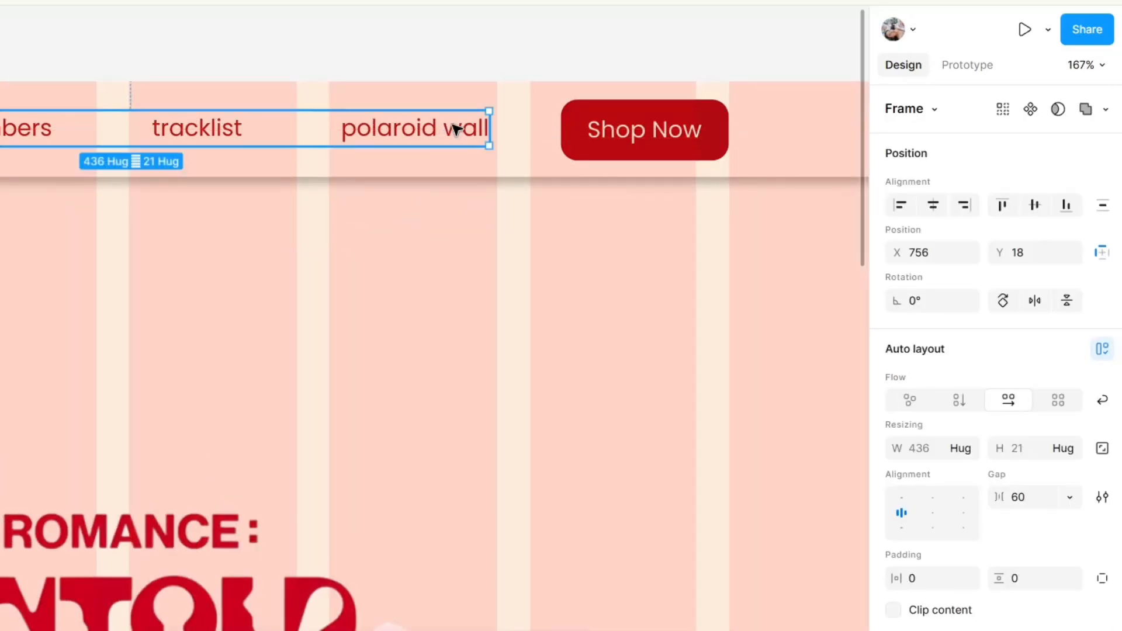
drag(450, 130, 459, 129)
click(519, 46)
scroll(519, 46, down, 5)
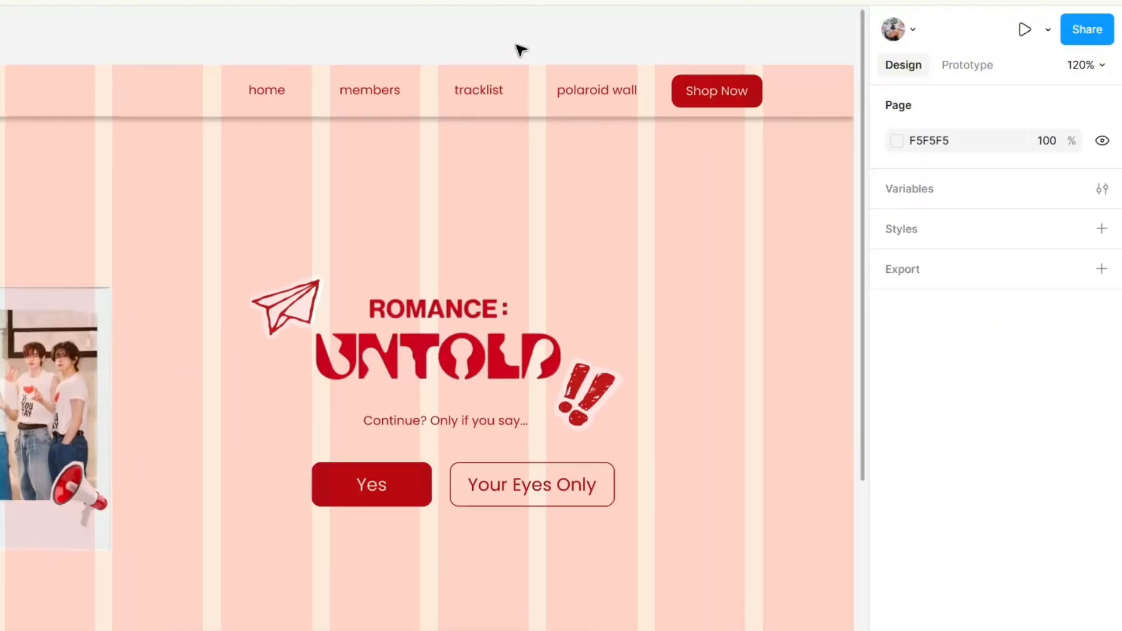
Step: Group the hero section's contents: the polaroid photo, the title graphic, the tagline and both buttons
scroll(519, 47, up, 2)
drag(130, 238, 844, 439)
right_click(604, 416)
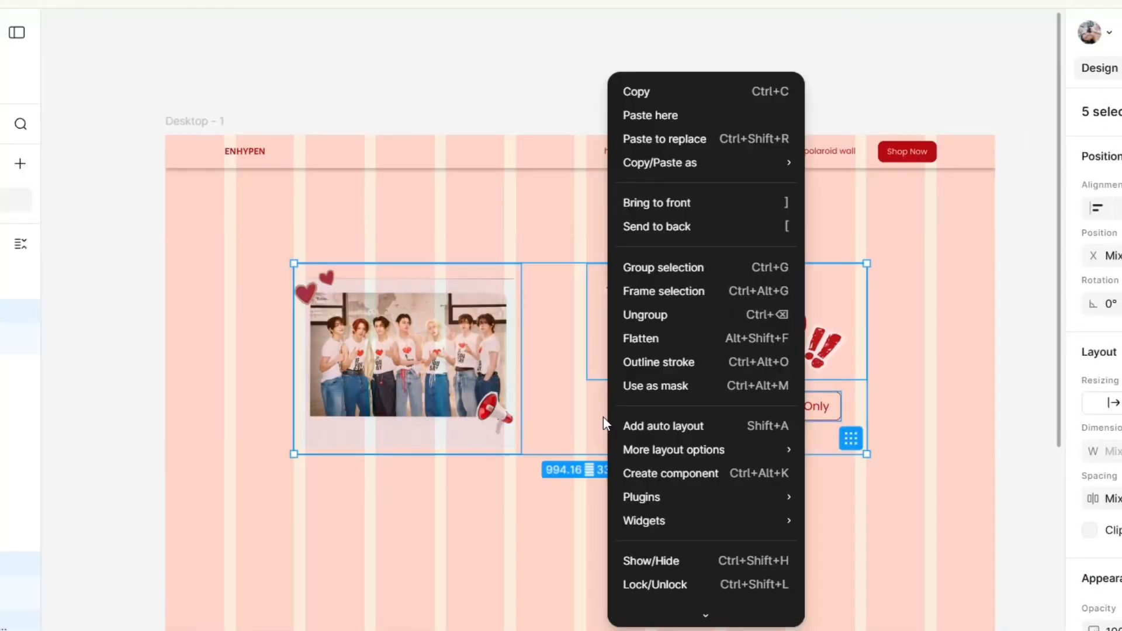
click(663, 267)
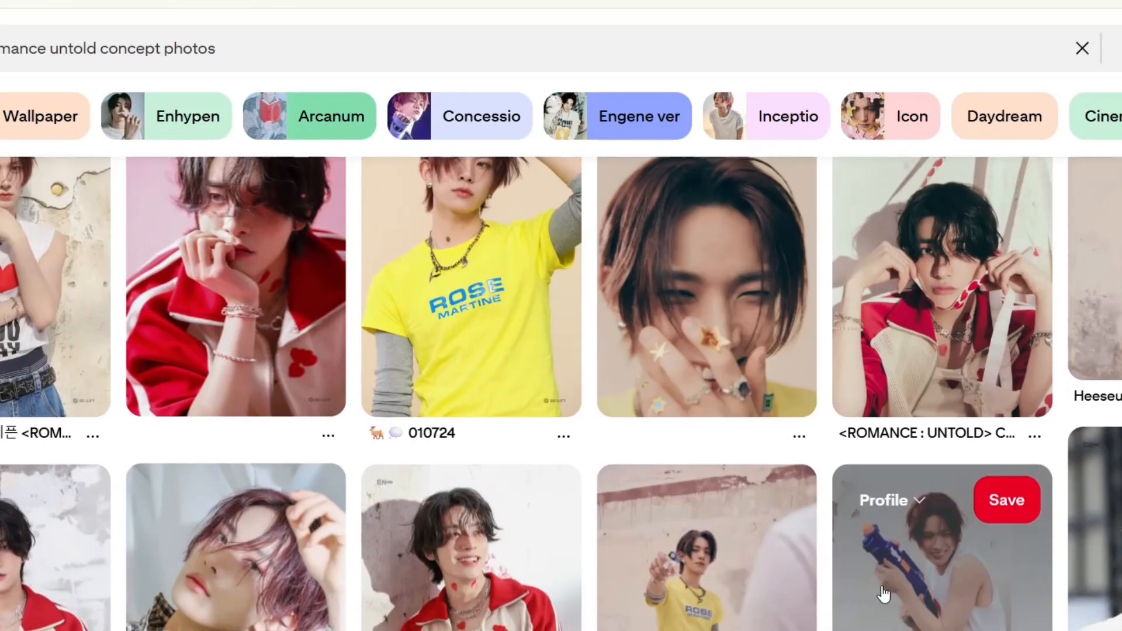
Step: Browse the Romance: Untold concept photos on Pinterest and open several individual member portraits
scroll(883, 593, down, 5)
scroll(894, 251, up, 5)
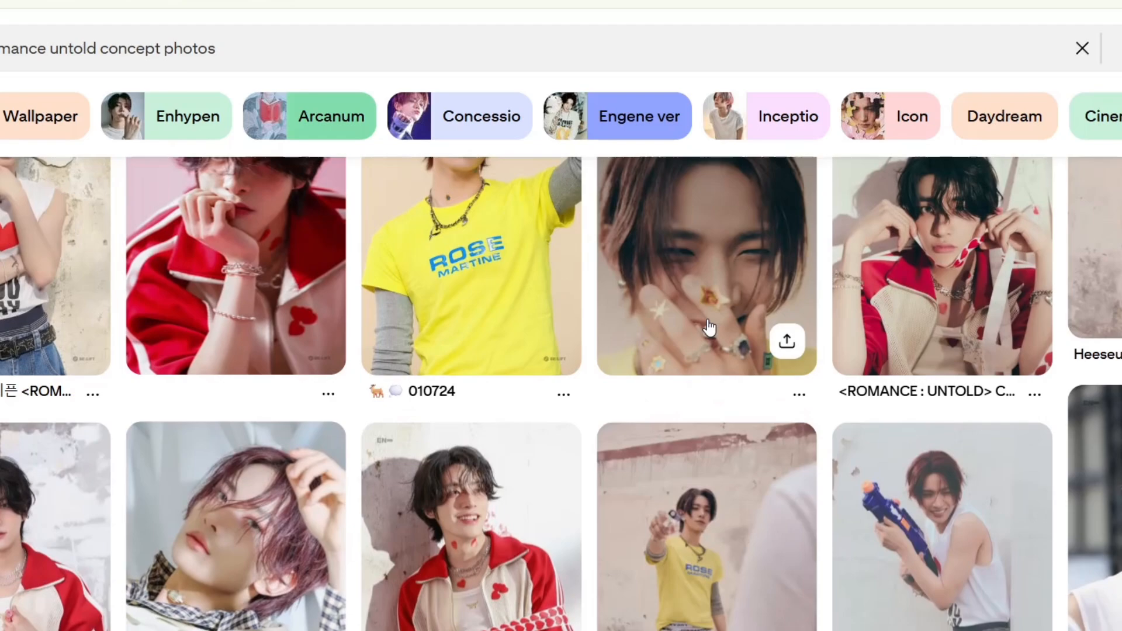
click(709, 328)
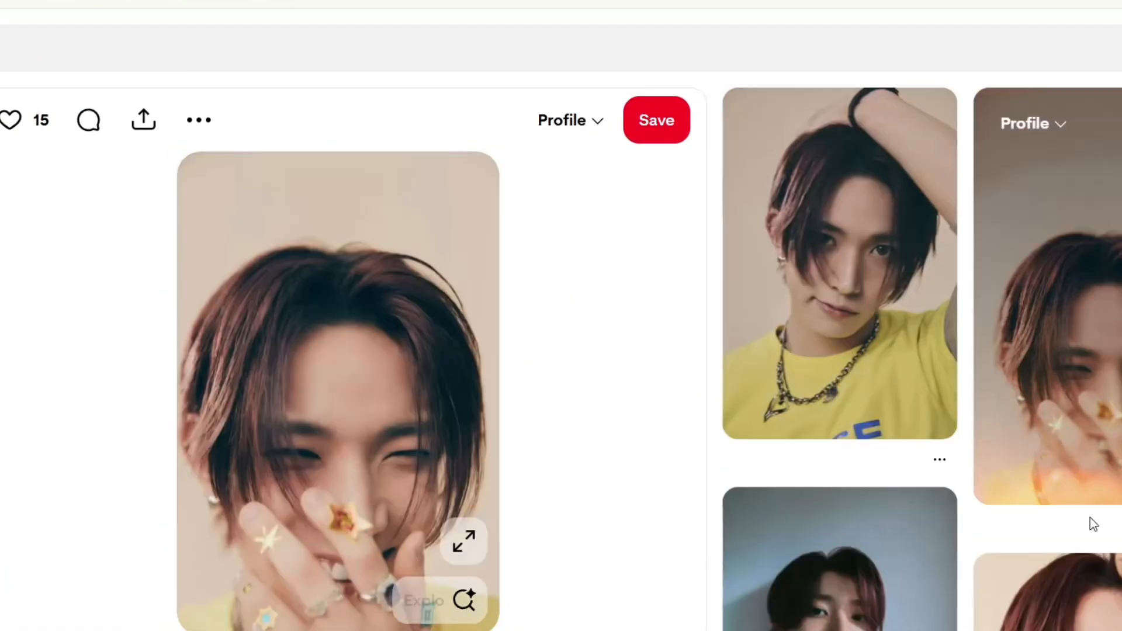
scroll(1089, 517, down, 10)
scroll(1090, 518, up, 9)
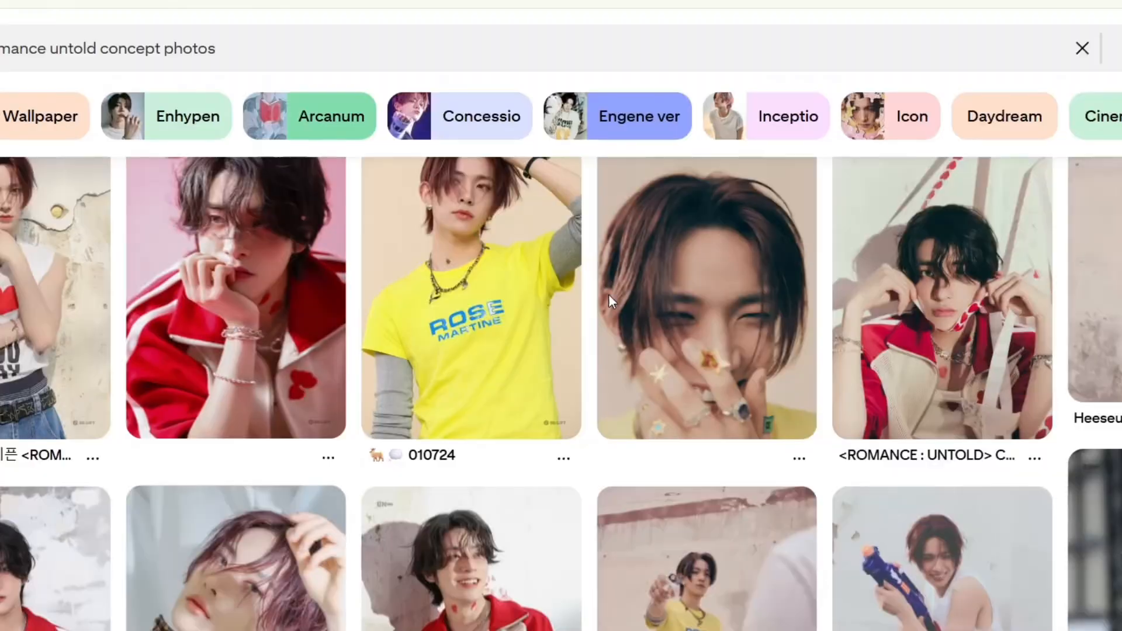
click(609, 294)
key(alt+Left)
click(335, 366)
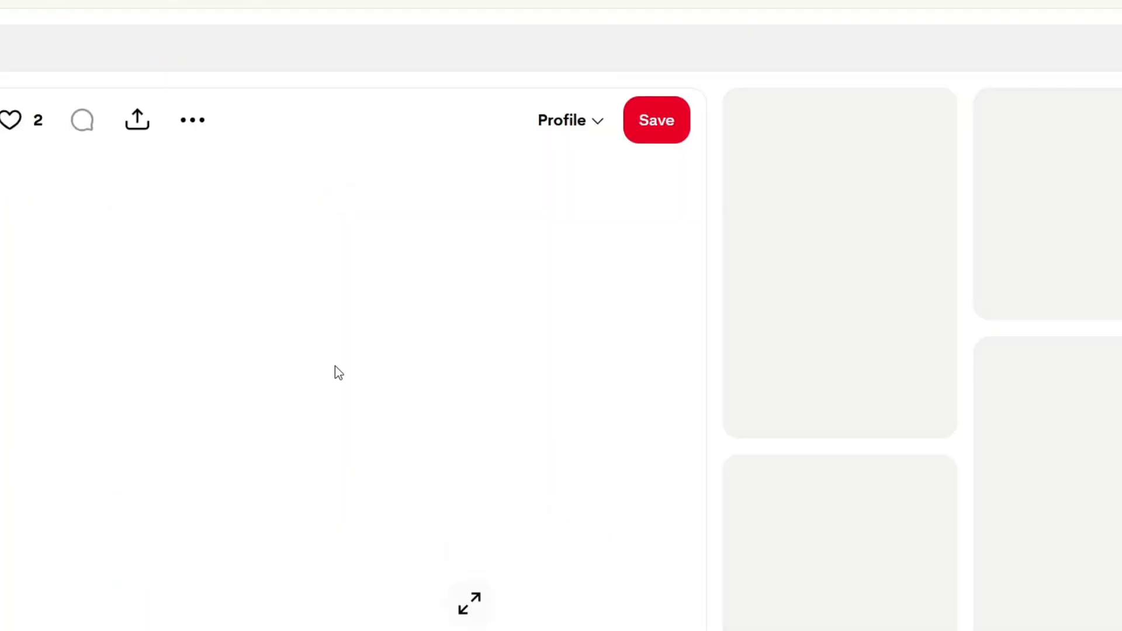
click(360, 279)
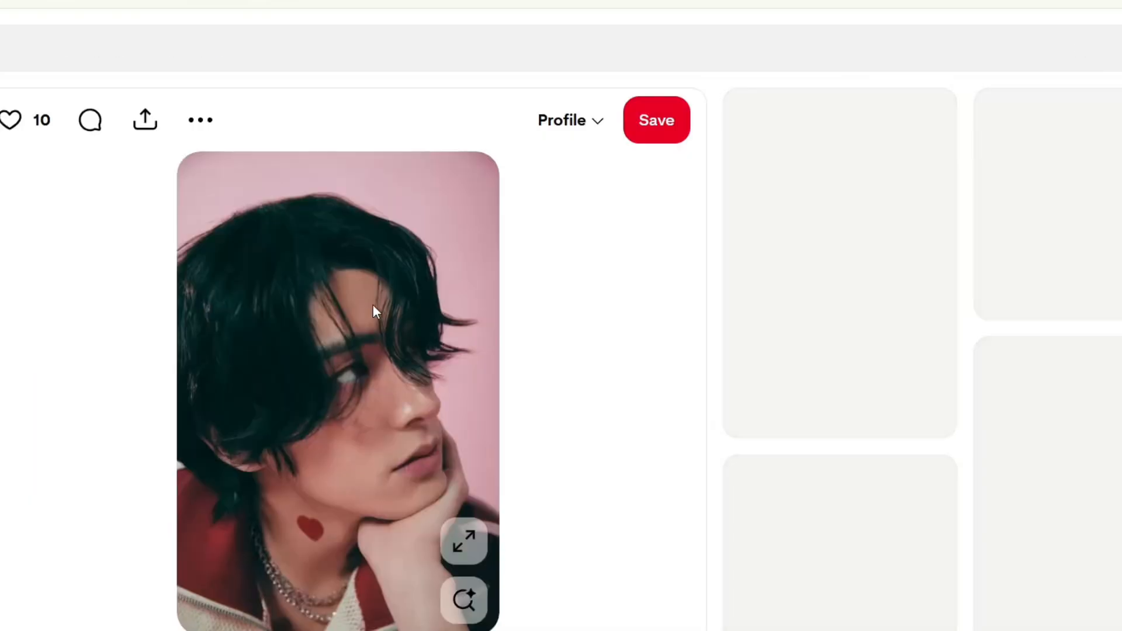
key(alt+Left)
click(689, 371)
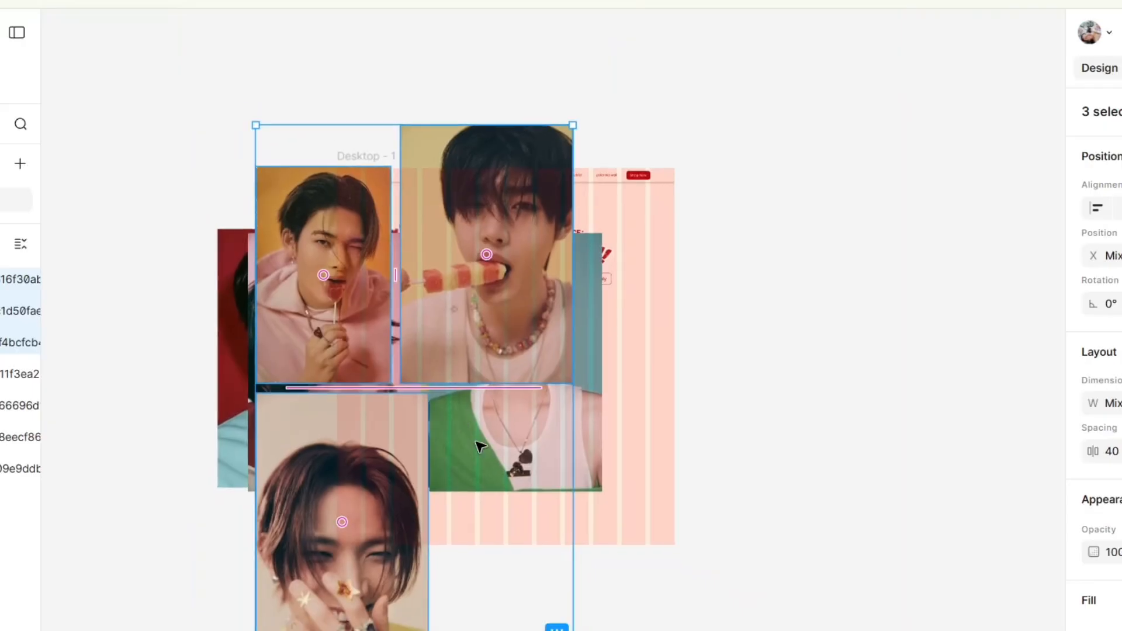
Step: Move the imported member portraits apart from each other on the Figma canvas
drag(489, 251, 583, 354)
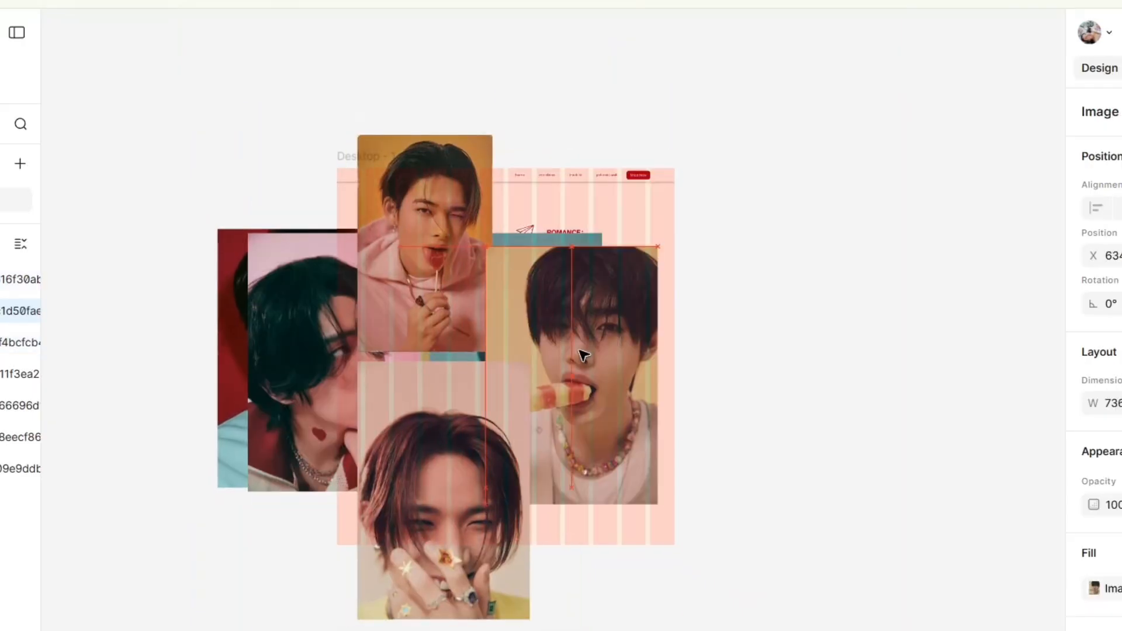
drag(659, 513, 583, 353)
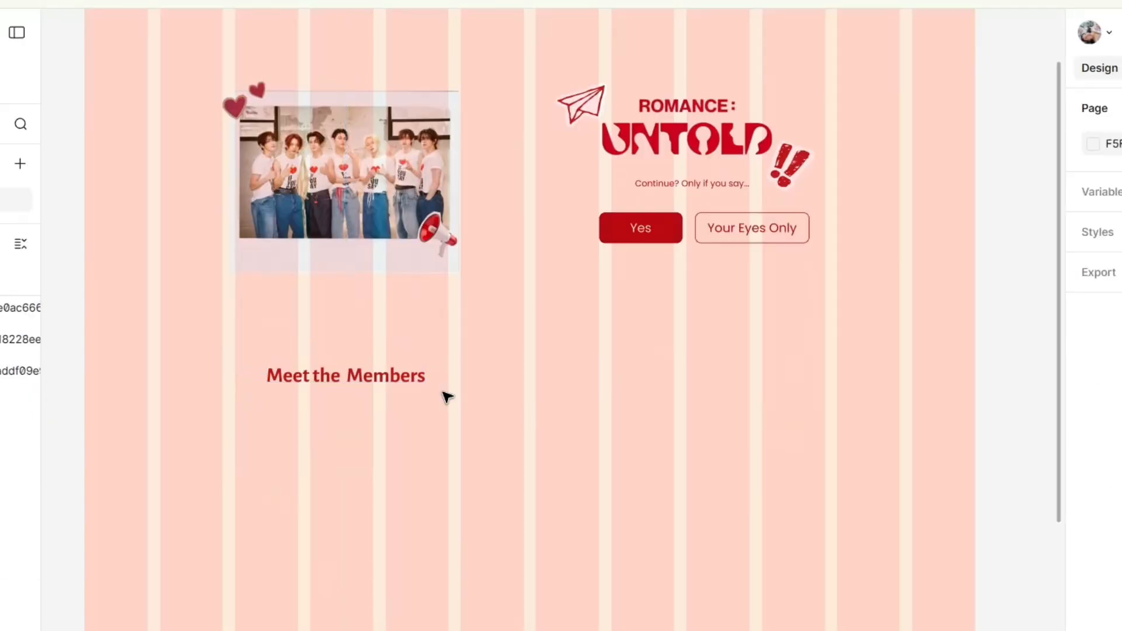
Step: Move the "Meet the Members" heading to the horizontal centre of the page below the hero section
click(358, 375)
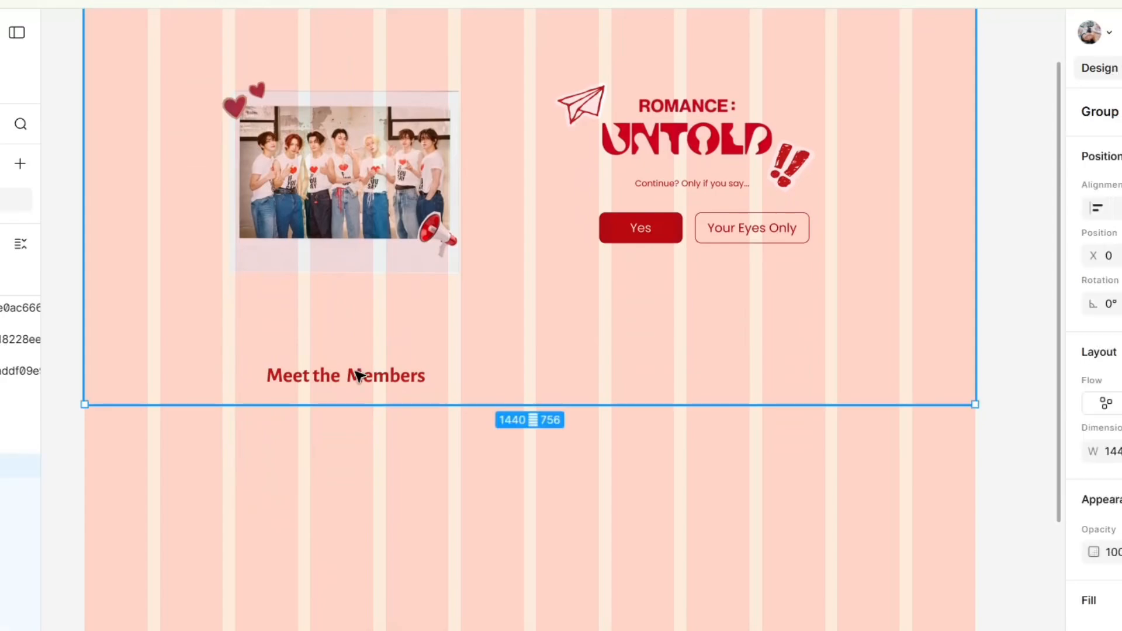
double_click(358, 381)
drag(427, 393, 550, 423)
Step: Draw a rectangle about 244 by 322 below the Meet the Members heading and copy it across to make a row of four
drag(267, 240, 397, 409)
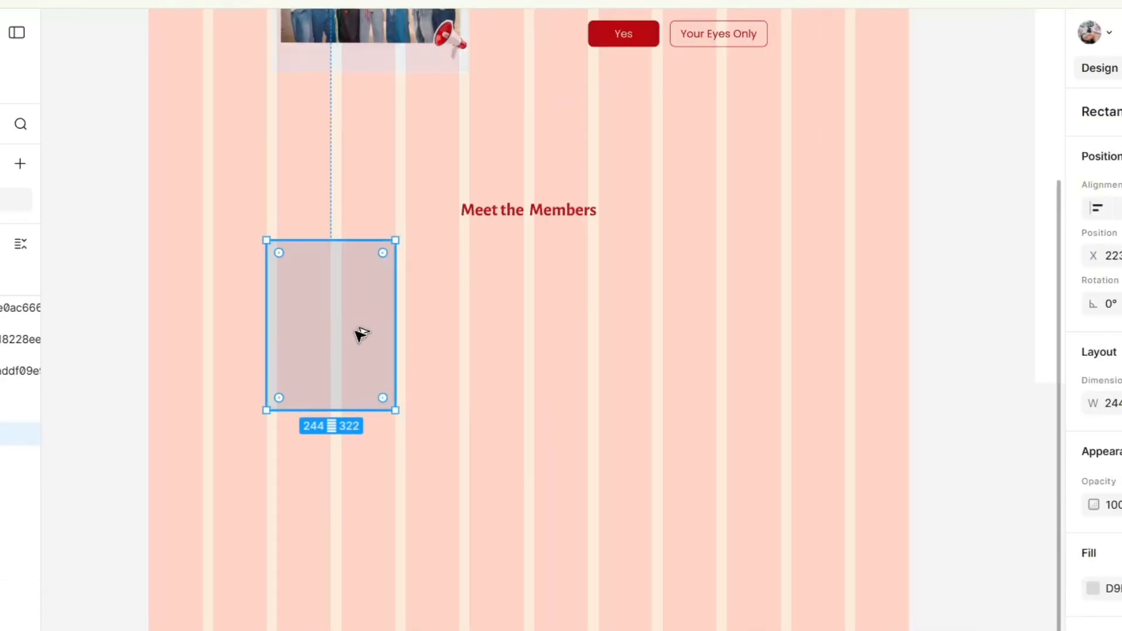
drag(362, 333, 870, 333)
Step: Apply auto layout to the four placeholder rectangles and centre the row beneath the Meet the Members heading
key(ctrl+a)
right_click(698, 311)
click(782, 432)
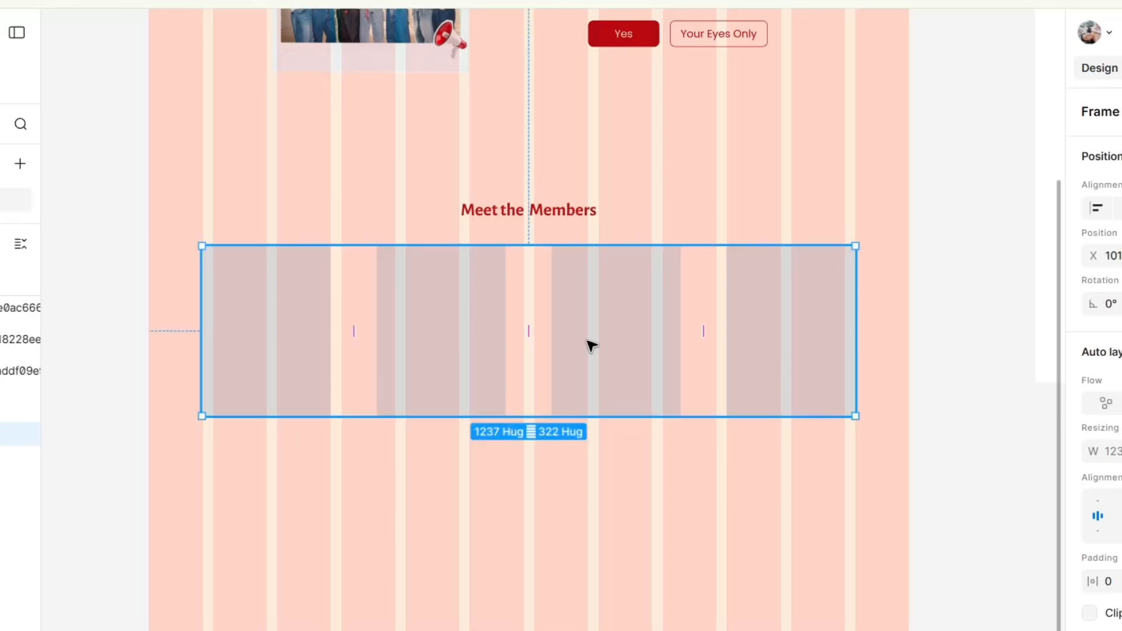
drag(528, 332, 526, 332)
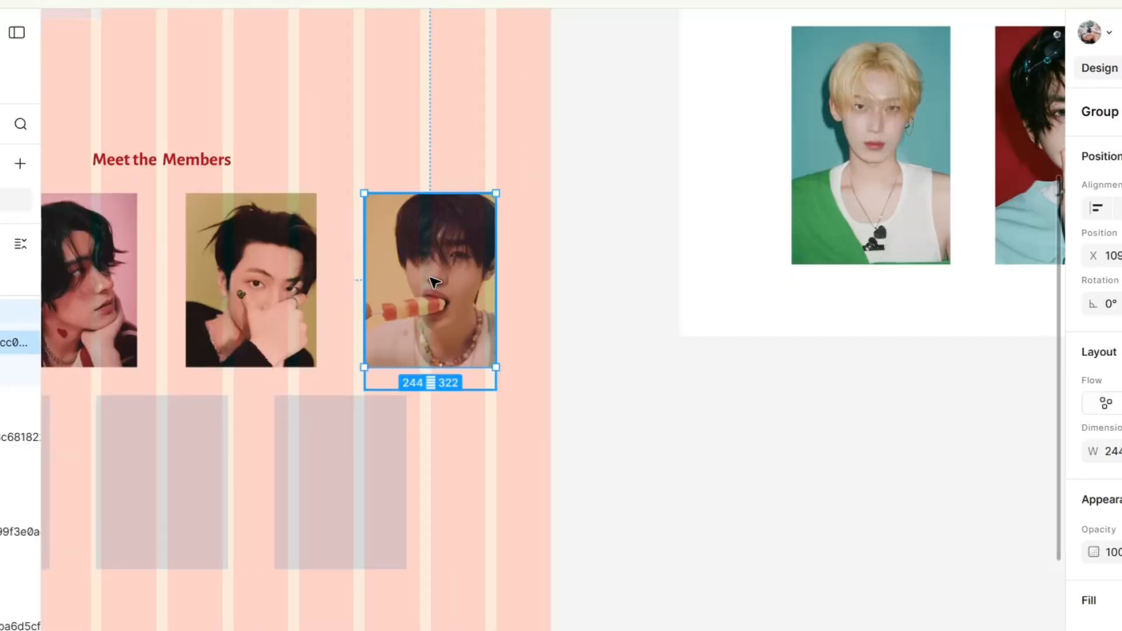
Step: Reposition the fourth portrait inside its mask in the top row so that it fills the placeholder
mouse_move(433, 292)
mouse_down()
mouse_move(444, 317)
mouse_move(434, 288)
mouse_up()
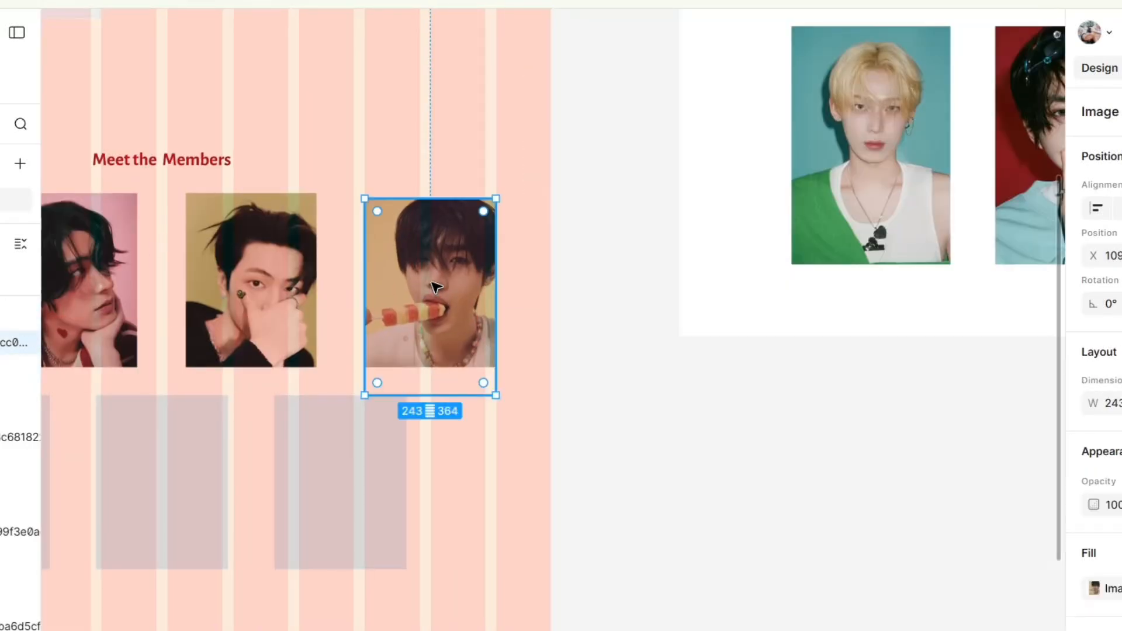
click(606, 351)
click(606, 350)
Step: Move the blond member's portrait onto the first placeholder of the lower row and scale it down towards the placeholder's size
scroll(606, 350, down, 5)
drag(748, 237, 250, 437)
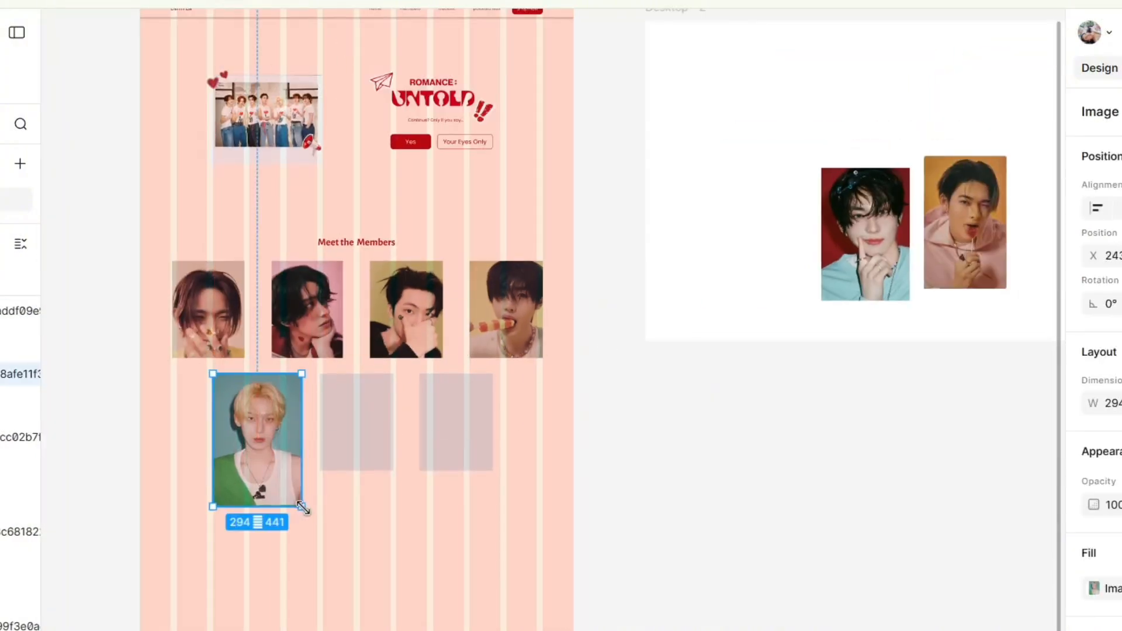
drag(301, 505, 271, 460)
drag(179, 416, 237, 424)
click(315, 439)
right_click(315, 439)
click(389, 354)
click(418, 518)
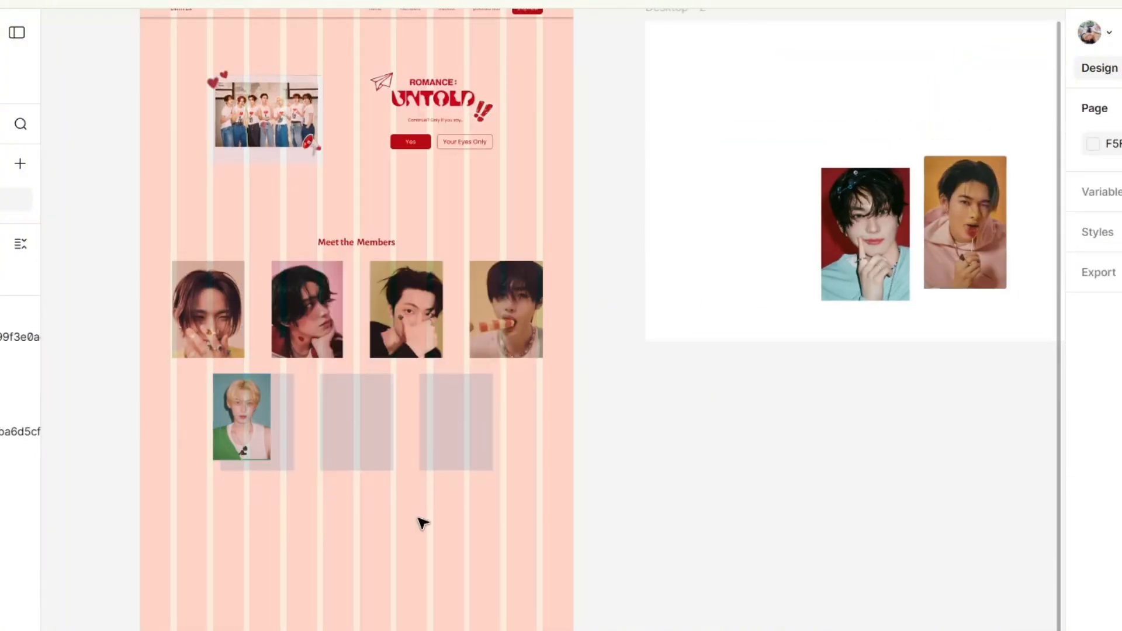
Step: Mask the blond member's portrait with the first lower-row placeholder and adjust its size and position to fill the shape
scroll(417, 518, up, 4)
drag(133, 437, 170, 361)
right_click(138, 402)
click(225, 404)
double_click(166, 385)
key(ctrl+z)
click(142, 362)
drag(178, 413, 188, 434)
drag(150, 386, 127, 381)
drag(170, 427, 189, 454)
drag(152, 397, 159, 404)
click(245, 480)
Step: Move the red-background portrait onto the middle lower-row placeholder, scaled down and masked by the placeholder
scroll(245, 481, down, 3)
scroll(701, 234, right, 2)
drag(745, 204, 180, 411)
drag(255, 471, 234, 439)
drag(251, 471, 242, 413)
right_click(216, 416)
click(287, 409)
Step: Resize the red-background portrait to about 248 by 372 and position it to fill its mask
scroll(203, 397, up, 3)
click(211, 391)
drag(163, 305, 161, 302)
drag(221, 387, 221, 397)
drag(281, 307, 288, 296)
drag(227, 358, 224, 362)
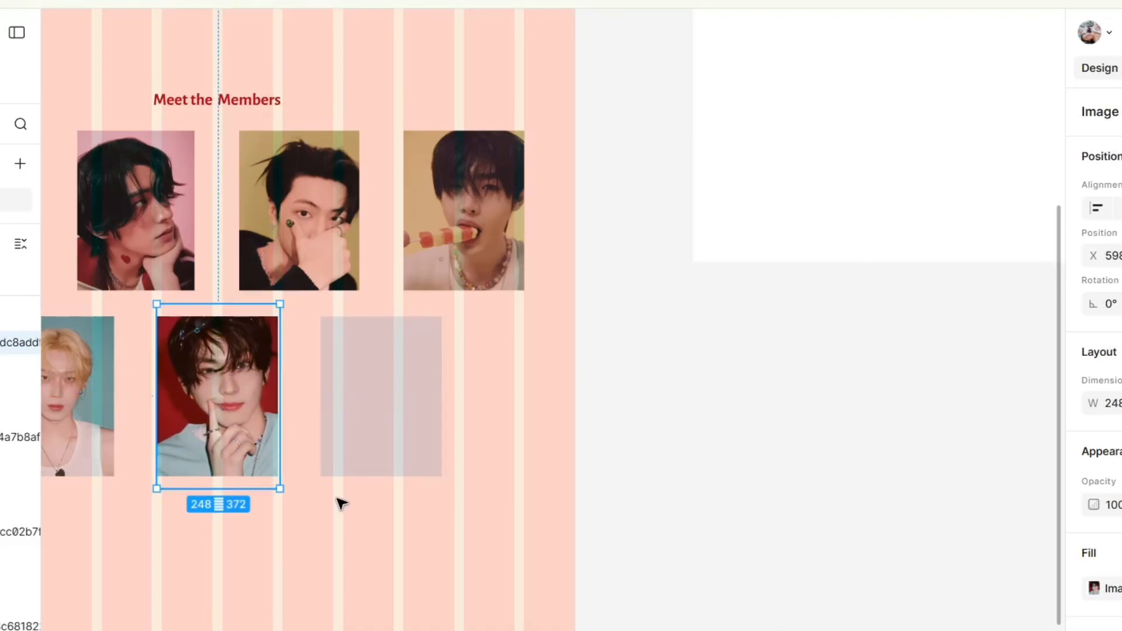
click(340, 503)
Step: Place the orange-background portrait on the last lower-row placeholder, masked by it and scaled down to fill the shape
scroll(339, 505, down, 4)
drag(759, 301, 377, 474)
scroll(376, 473, up, 4)
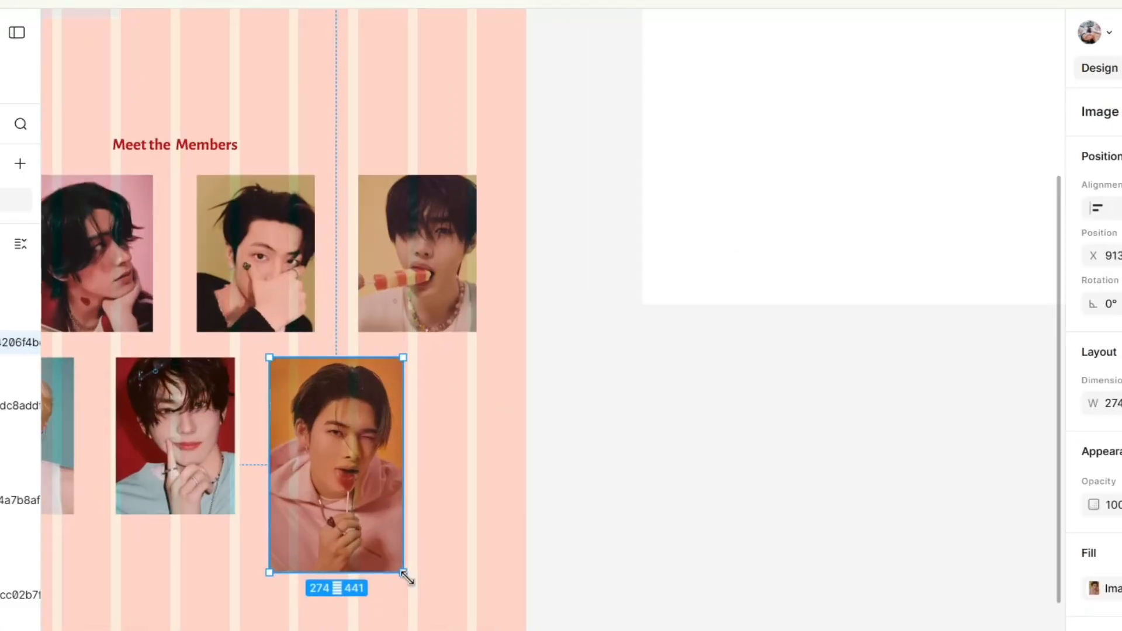
drag(404, 574, 358, 499)
mouse_move(397, 547)
mouse_down()
mouse_move(354, 471)
mouse_move(385, 543)
mouse_up()
right_click(350, 467)
click(409, 411)
click(322, 481)
drag(370, 450, 381, 446)
drag(409, 363, 408, 336)
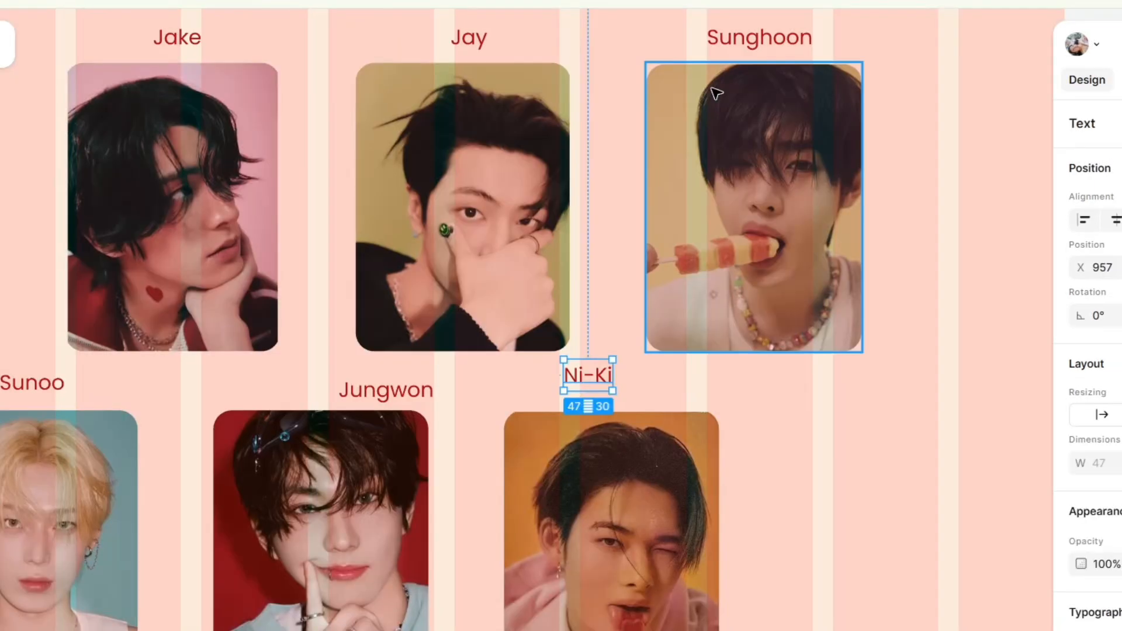
Step: Centre the Sunghoon label above its portrait and align the Ni-Ki, Jungwon and Sunoo labels in one row above theirs
drag(765, 58, 762, 49)
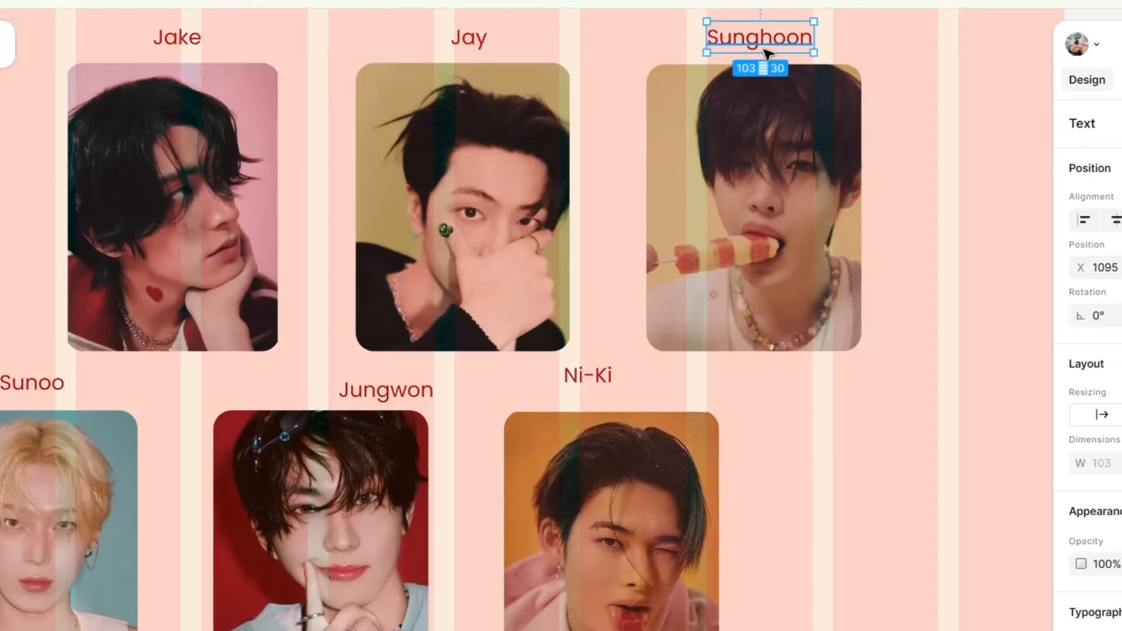
scroll(762, 49, left, 3)
drag(720, 380, 736, 388)
drag(750, 394, 736, 391)
drag(537, 387, 479, 388)
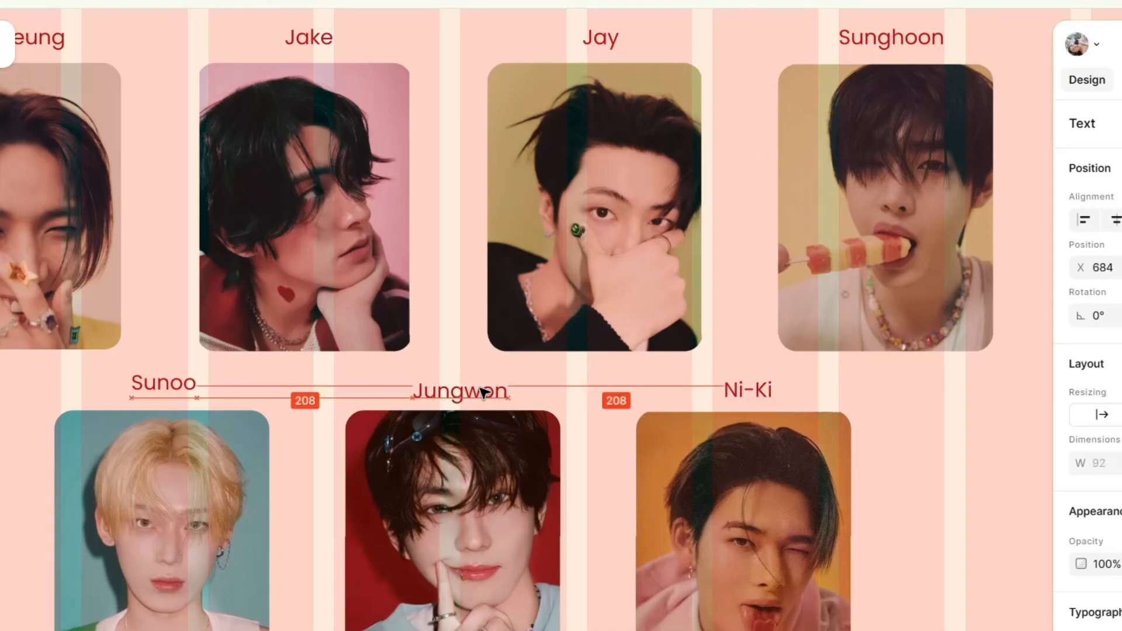
drag(162, 383, 153, 392)
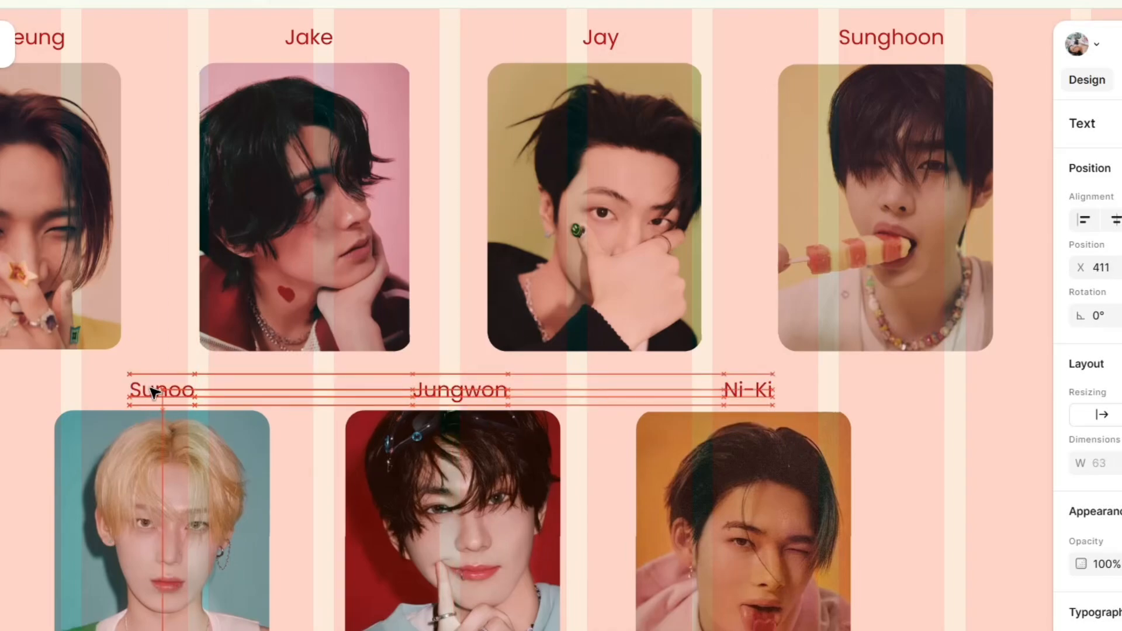
Step: Fine-tune the positions of the member name labels above the portraits in both rows
scroll(588, 388, down, 3)
scroll(275, 200, up, 2)
drag(275, 201, 272, 198)
click(351, 322)
click(409, 476)
click(280, 197)
drag(397, 475, 399, 468)
drag(662, 488, 661, 481)
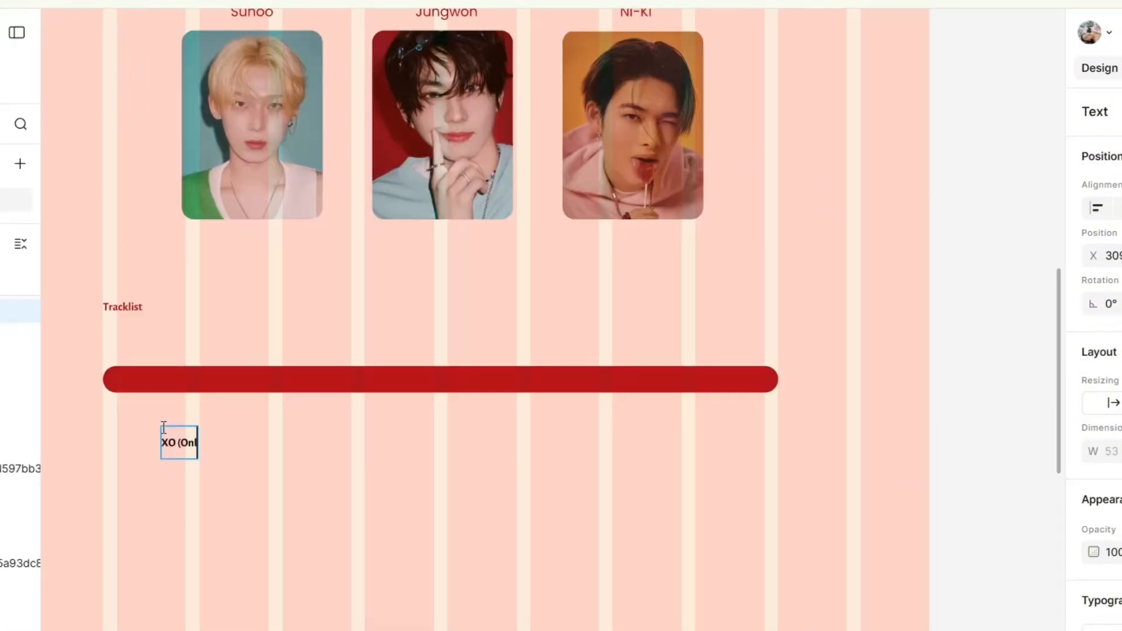
Step: Duplicate the track title text for the remaining songs and arrange all eight titles in a horizontal auto layout
alt+drag(214, 448, 242, 572)
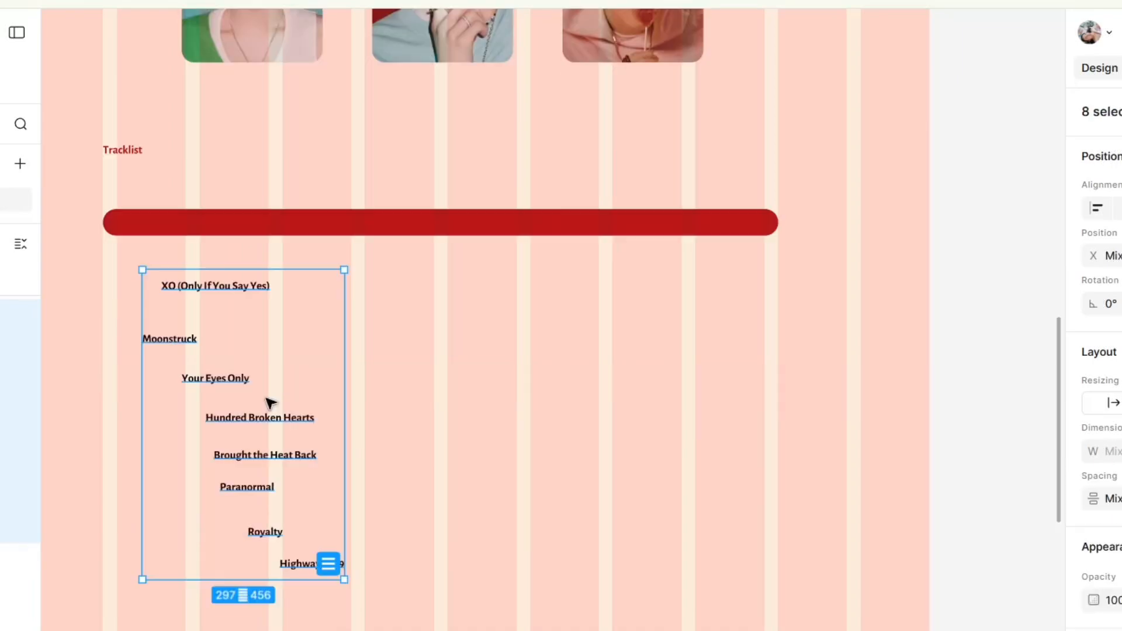
right_click(268, 402)
click(313, 402)
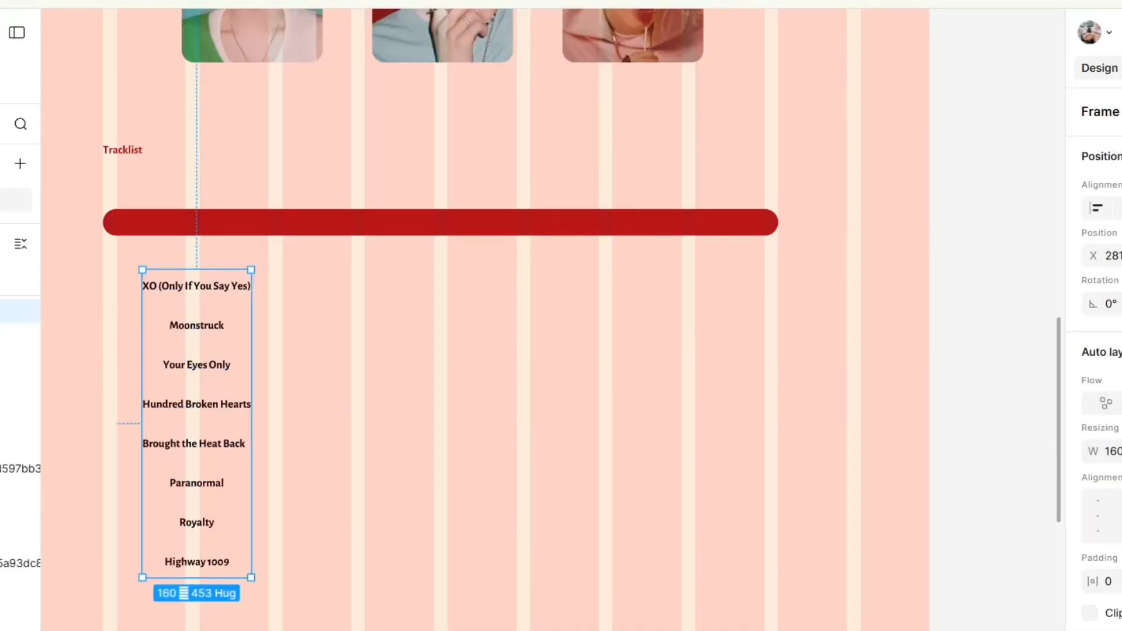
click(1119, 404)
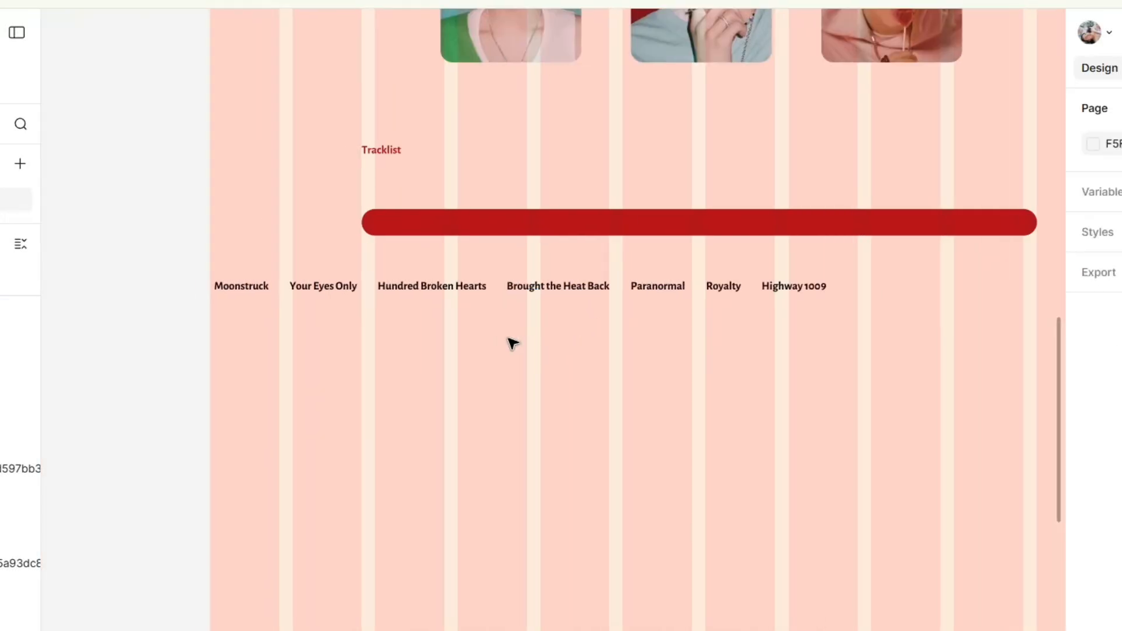
Step: Move the row of track titles just below the red bar, and shift and lengthen the bar to span the whole row
drag(481, 286, 694, 276)
click(704, 341)
scroll(707, 345, right, 4)
drag(510, 223, 476, 223)
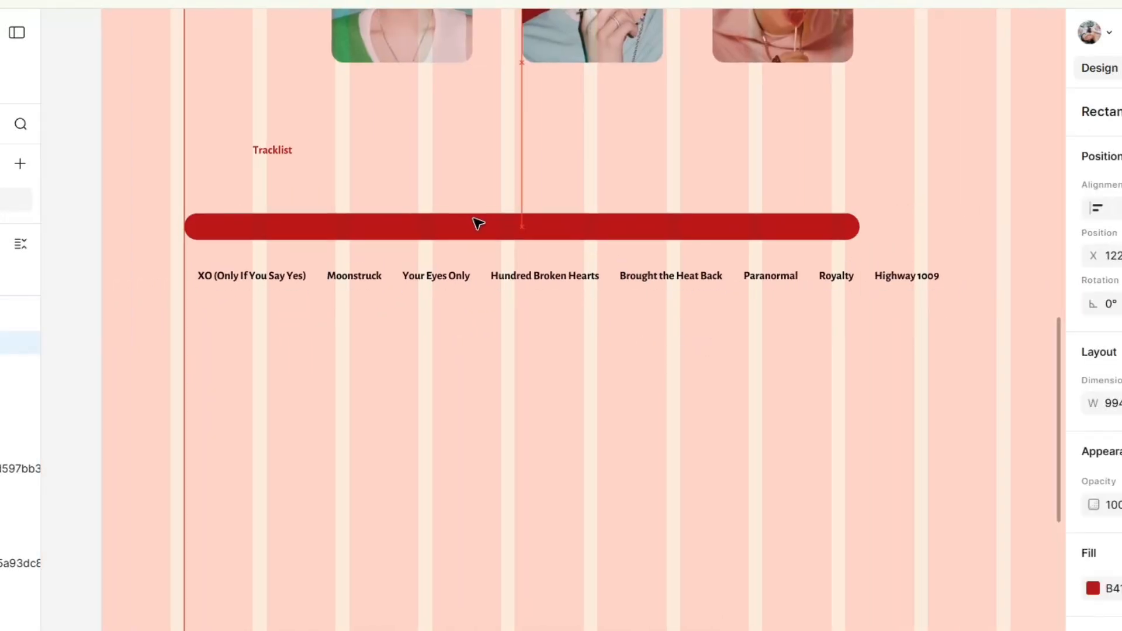
drag(863, 224, 997, 225)
scroll(949, 414, left, 1)
Step: Recolour all the track titles to FDECDC and move the row onto the red bar
click(778, 285)
click(994, 256)
drag(1009, 287, 756, 279)
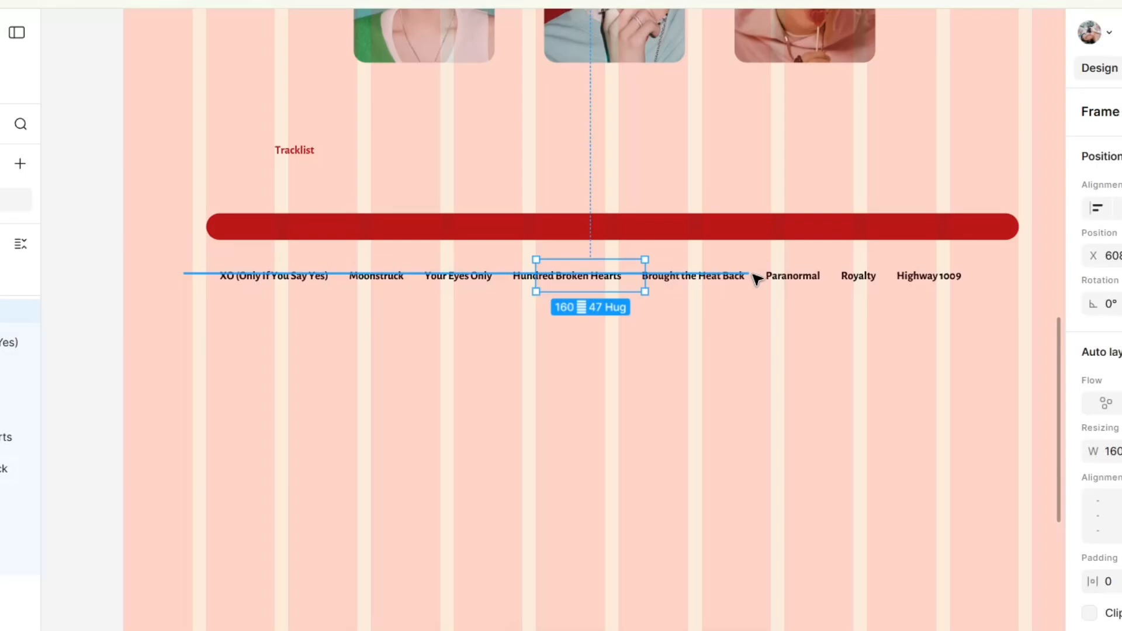
click(309, 421)
click(593, 286)
scroll(18, 327, up, 1)
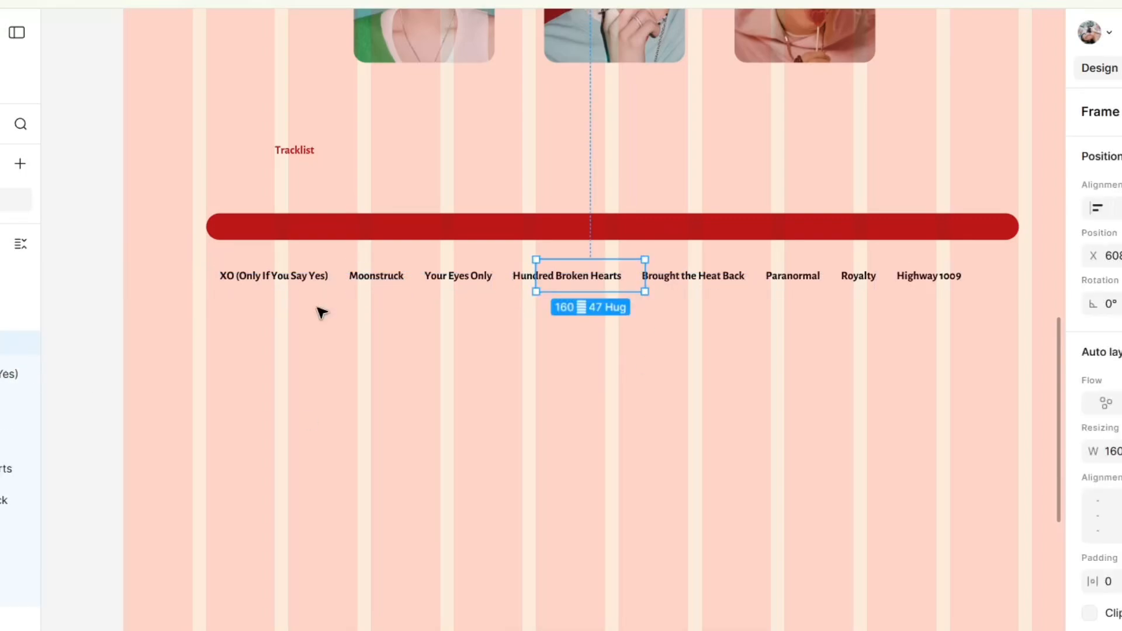
scroll(1105, 521, down, 5)
click(1099, 612)
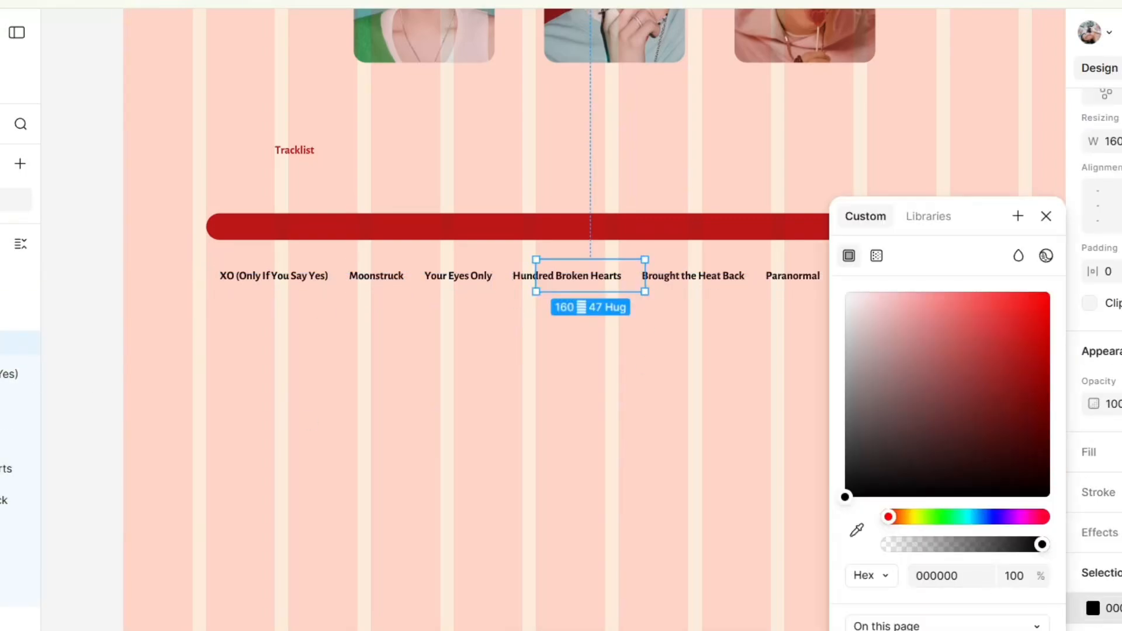
click(888, 630)
drag(620, 280, 619, 235)
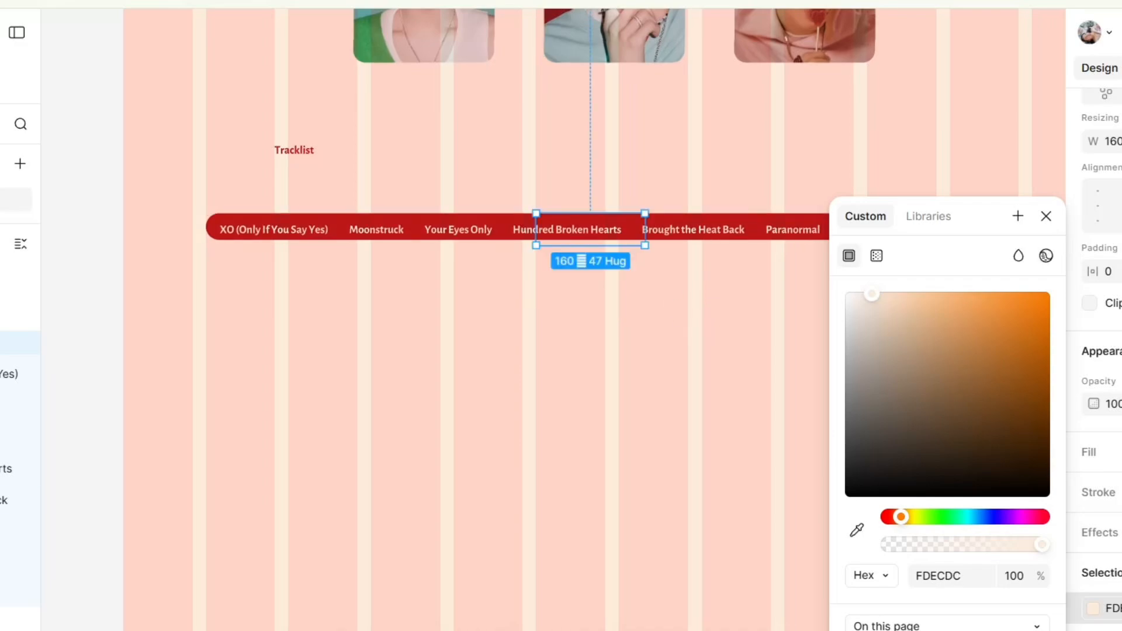
click(647, 302)
Step: Spread the track titles across the width of the red Tracklist bar
scroll(647, 302, up, 3)
scroll(647, 302, right, 1)
scroll(647, 302, down, 2)
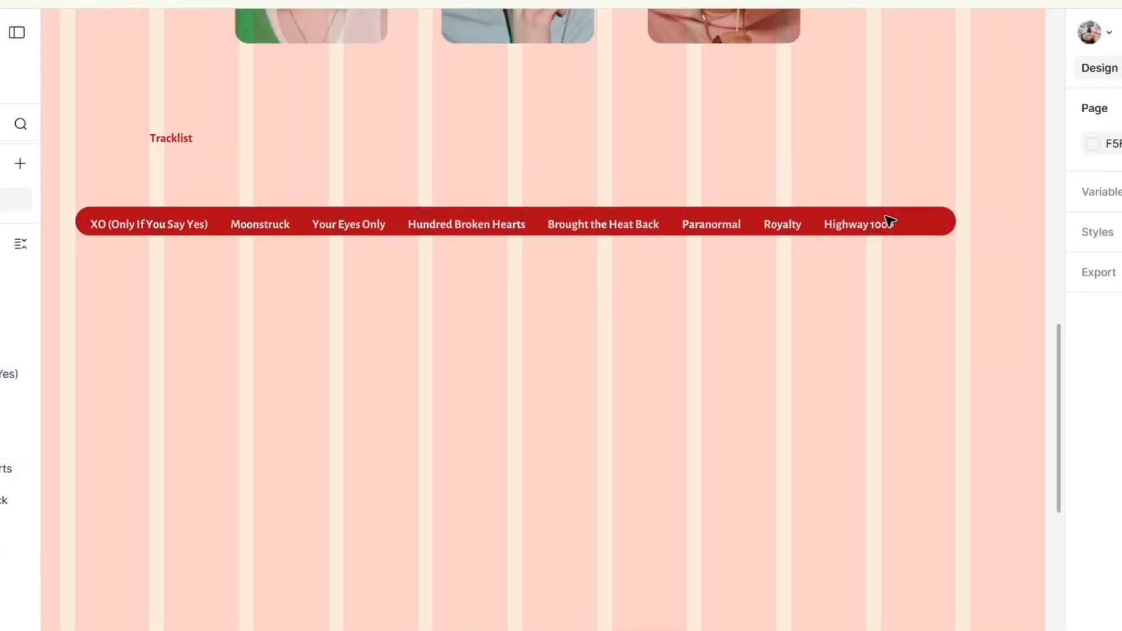
ctrl+click(887, 219)
click(537, 230)
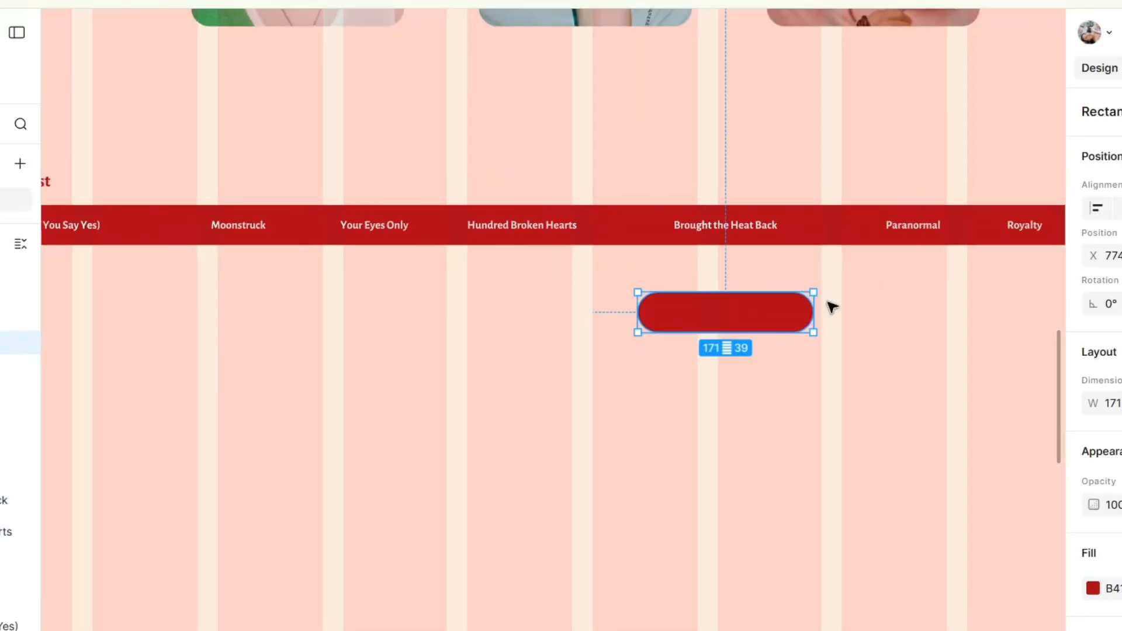
Step: Place the 171 by 39 red rounded rectangle over the "Brought the Heat Back" title on the bar
scroll(829, 305, right, 1)
click(830, 305)
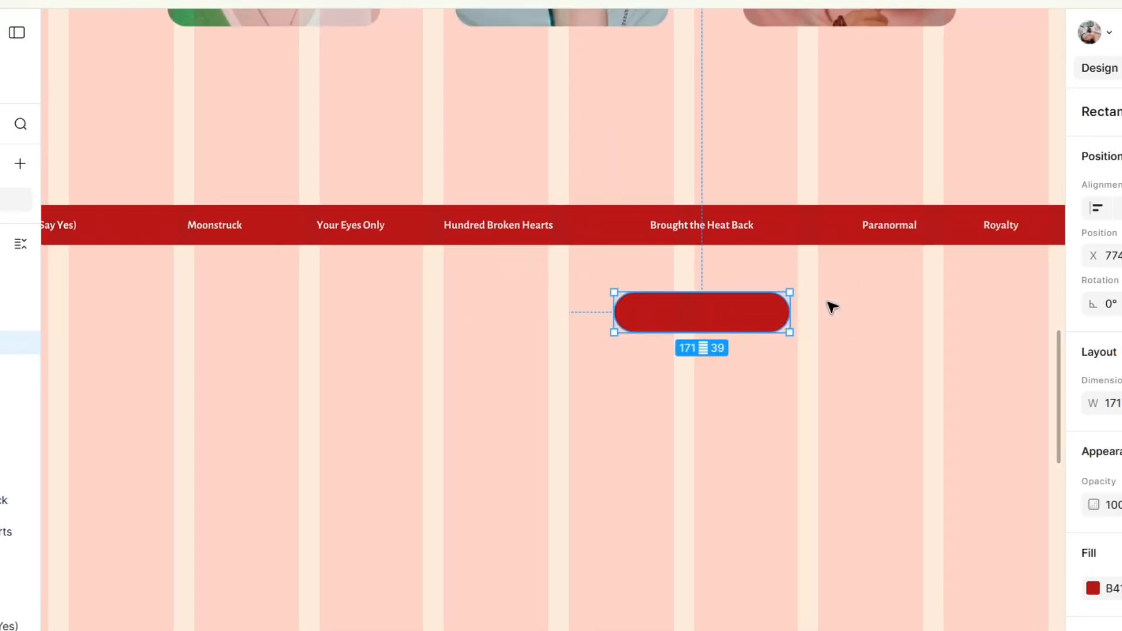
drag(762, 316, 770, 228)
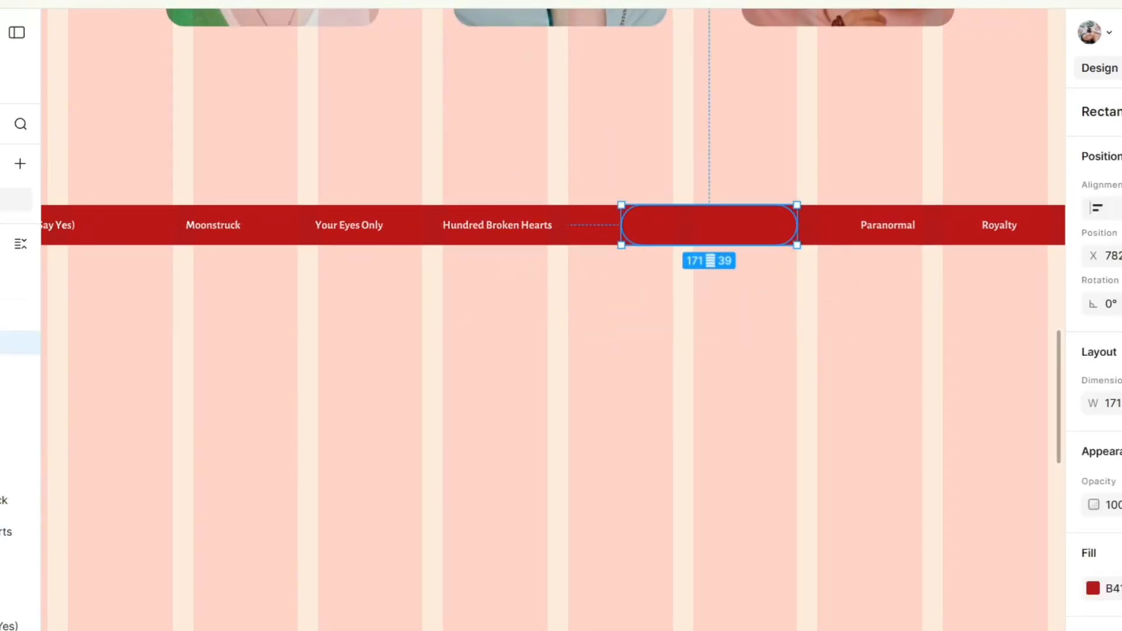
Step: Fill the small rounded rectangle with FDECDC and move its layer behind the "Brought the Heat Back" title
click(1092, 591)
key(i)
click(538, 588)
drag(11, 305, 11, 603)
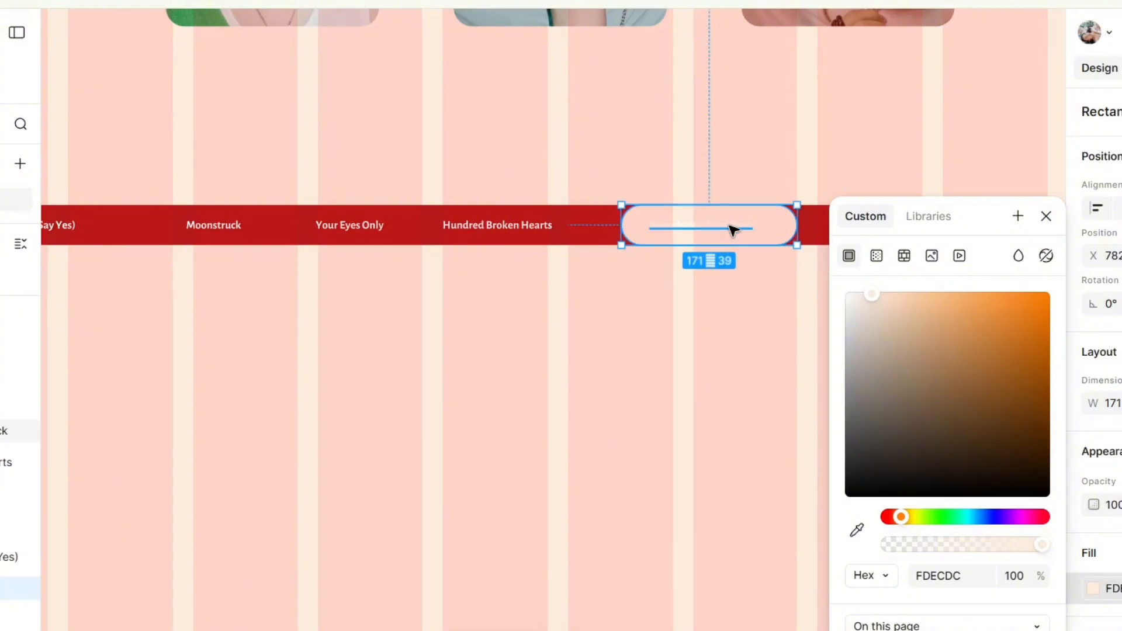
Step: Change the "Brought the Heat Back" title's text colour to B20B13
double_click(730, 227)
scroll(1097, 554, down, 3)
click(1094, 553)
click(900, 630)
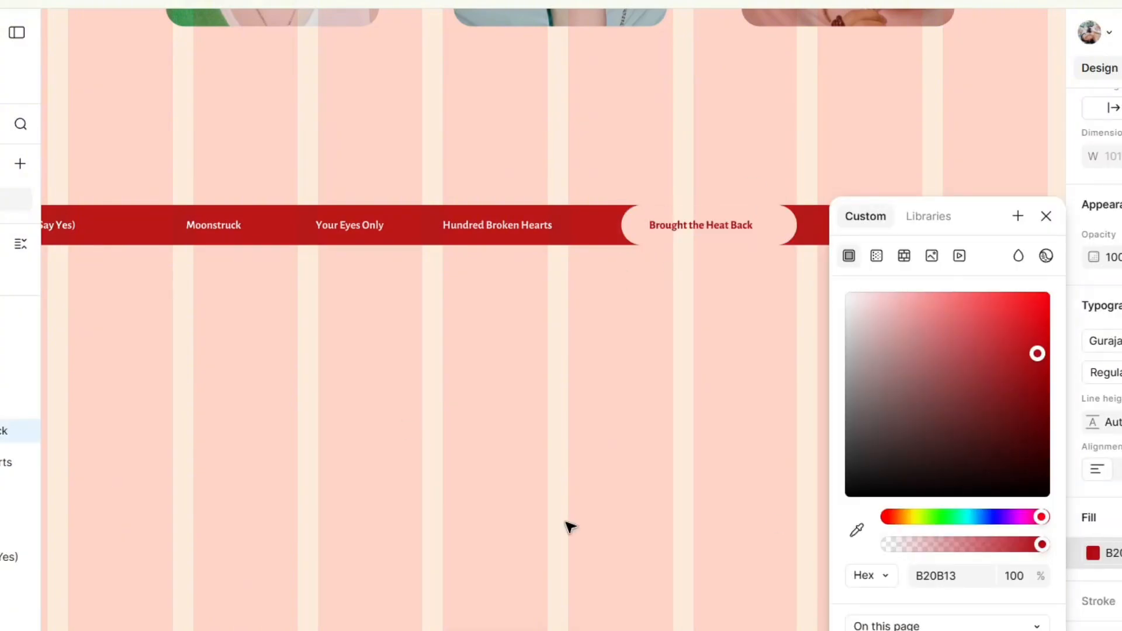
scroll(618, 310, right, 3)
click(618, 310)
Step: Scale the vinyl record image down to about 428 wide below the tracklist bar
scroll(618, 310, down, 3)
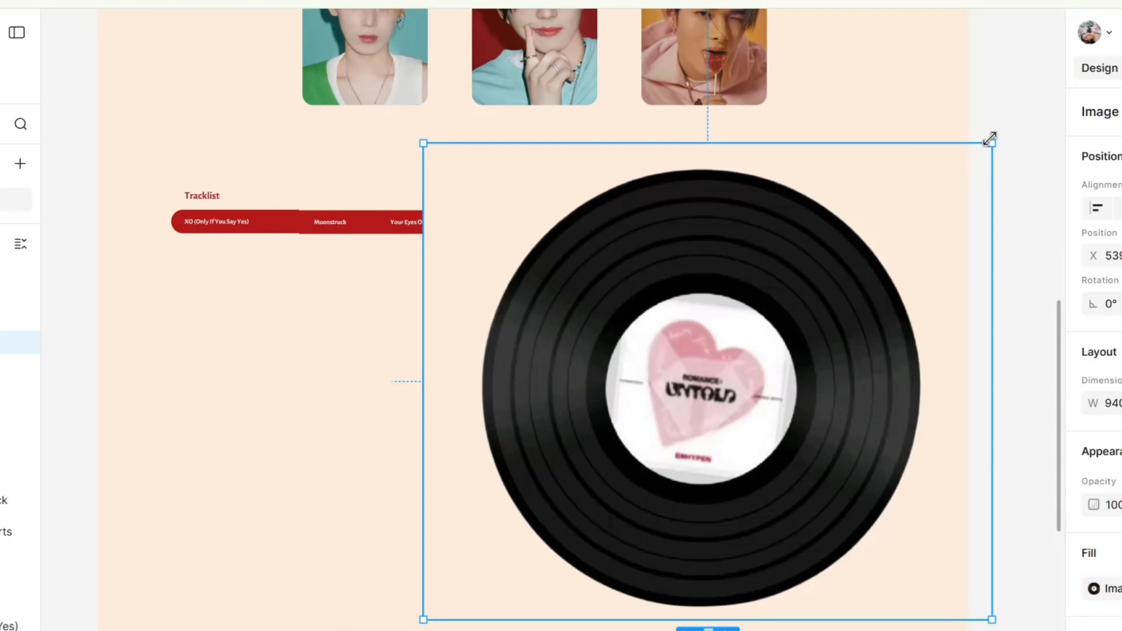
drag(990, 141, 682, 402)
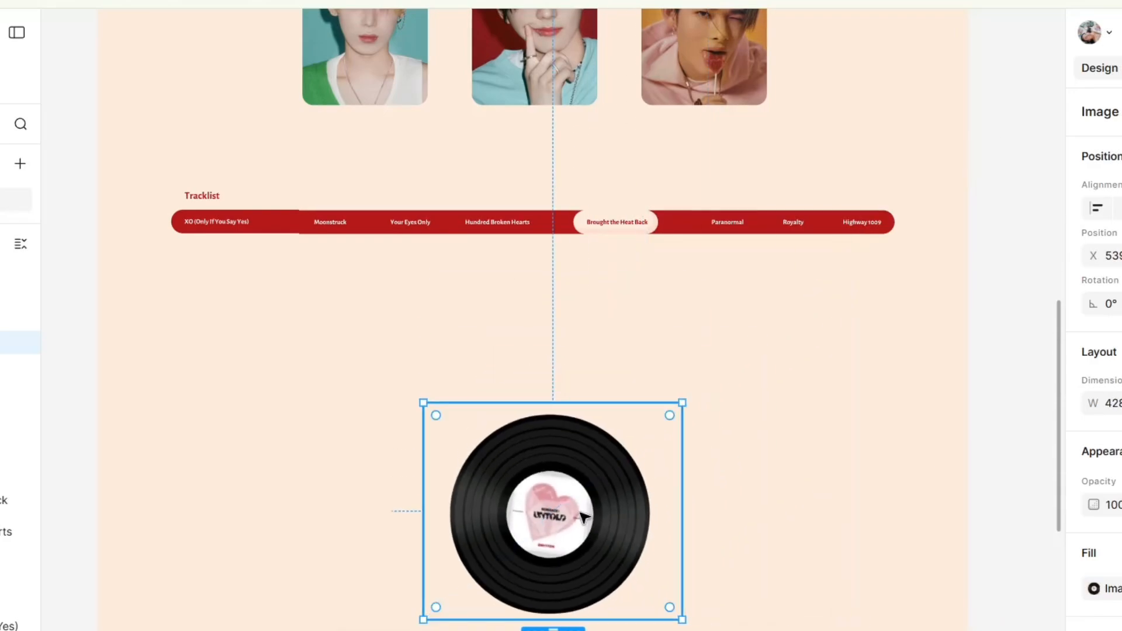
Step: Draw a rectangle about 410 by 368 below the Polaroid Wall heading and smaller placeholder rectangles beside it
drag(275, 245, 458, 412)
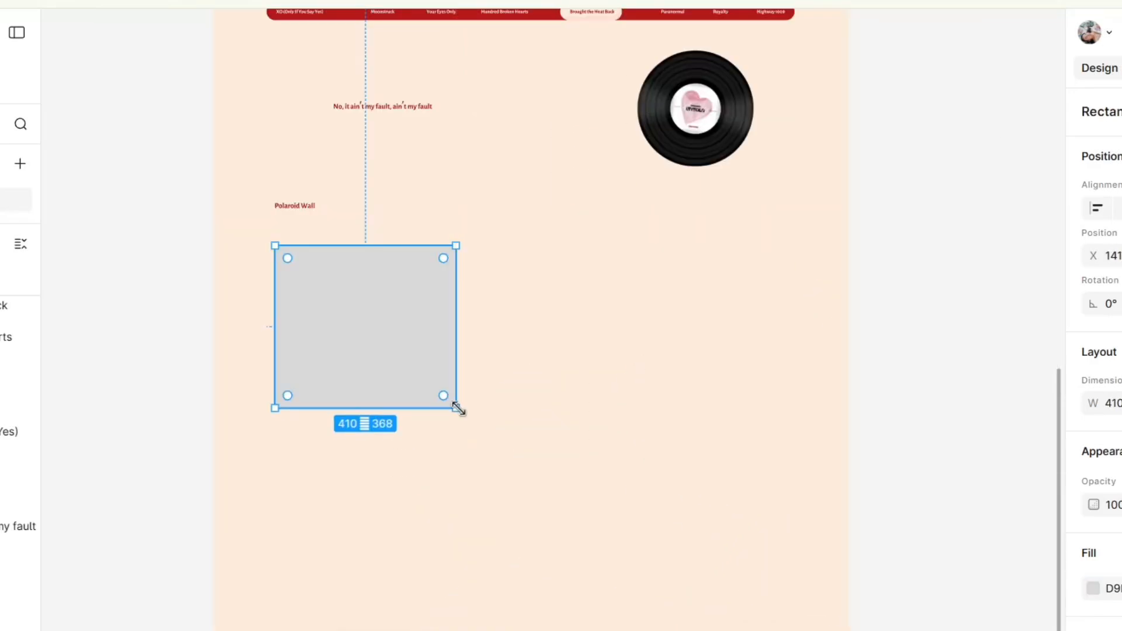
drag(391, 348, 392, 342)
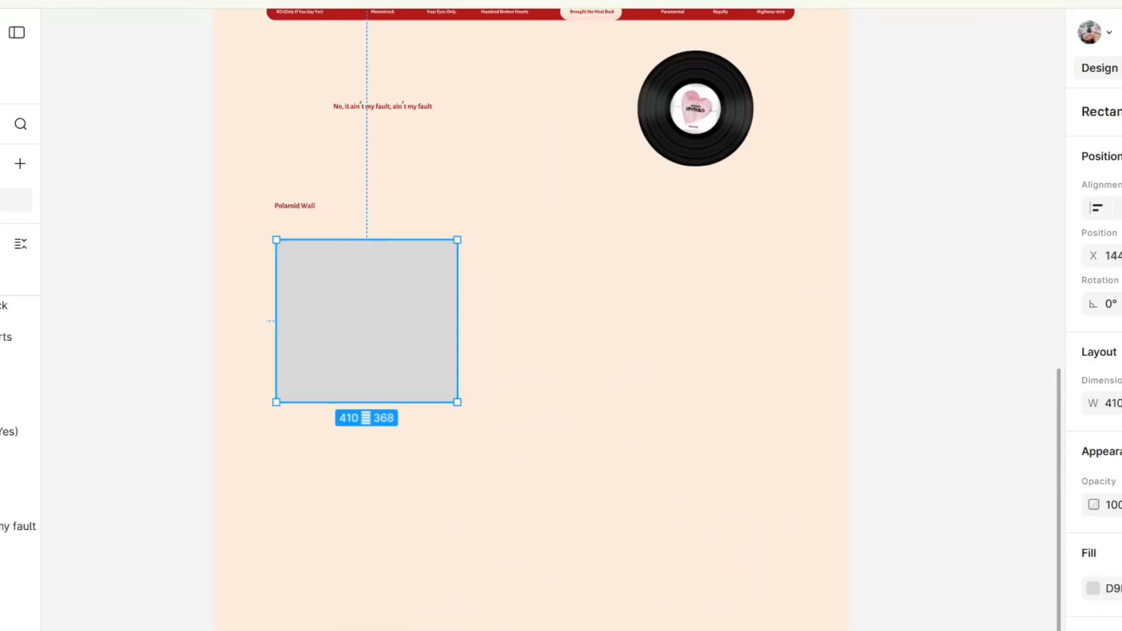
mouse_move(515, 240)
mouse_down()
mouse_move(571, 326)
mouse_move(591, 333)
mouse_move(667, 299)
mouse_move(759, 298)
mouse_move(764, 395)
mouse_move(526, 388)
mouse_up()
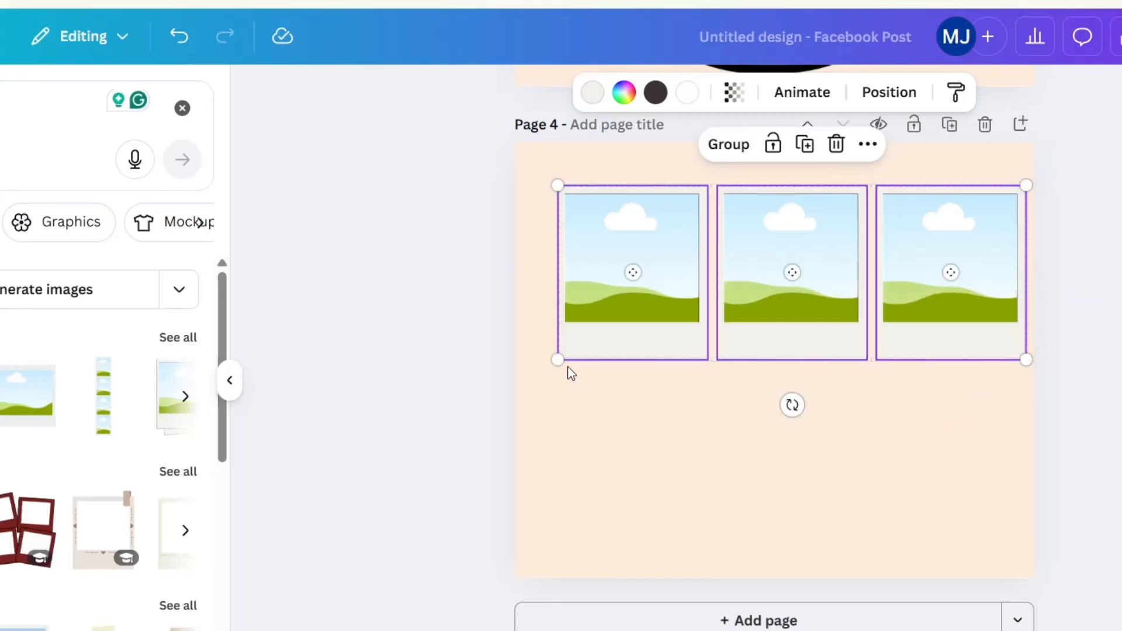
Step: Switch to Canva, enlarge the row of three polaroid frames slightly and place a second row of frames beneath it
mouse_move(561, 365)
mouse_down()
mouse_move(569, 353)
mouse_move(547, 373)
mouse_up()
drag(873, 324, 834, 449)
Step: Switch back to Figma, search Iconify for "camera" and place a camera icon in the centre of the large Polaroid Wall rectangle
click(787, 142)
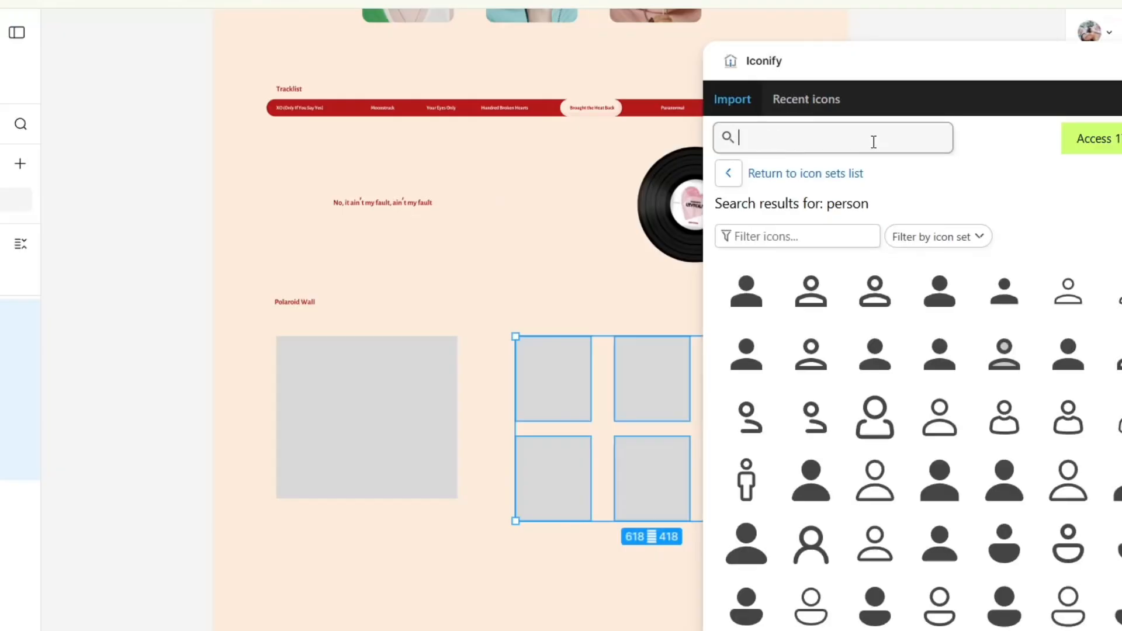
text(camera)
key(Return)
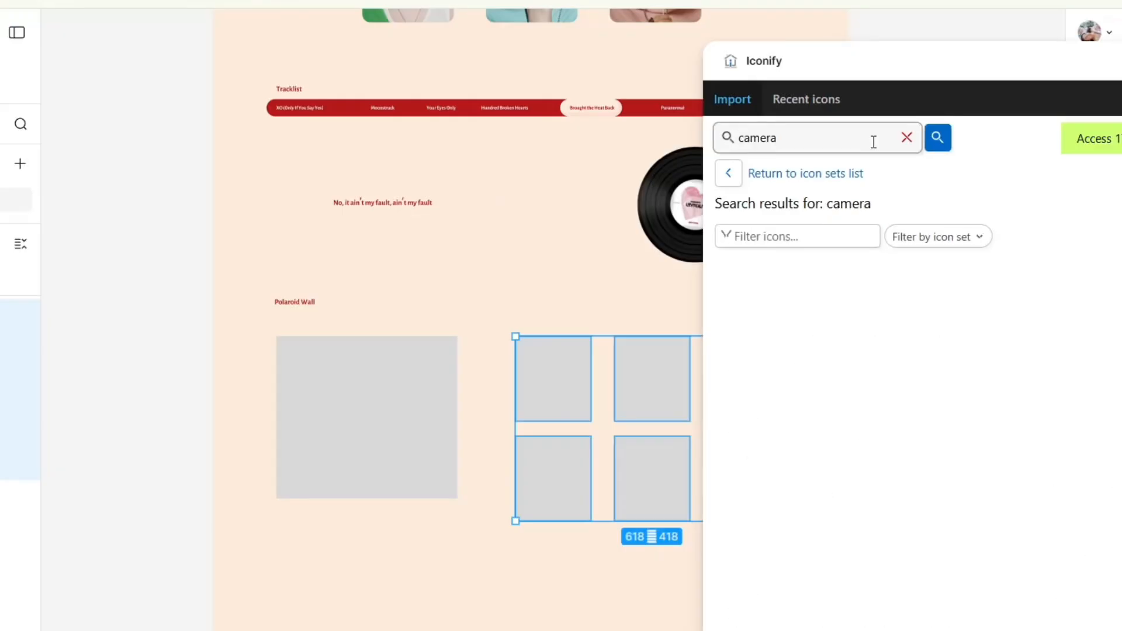
drag(1081, 367, 375, 418)
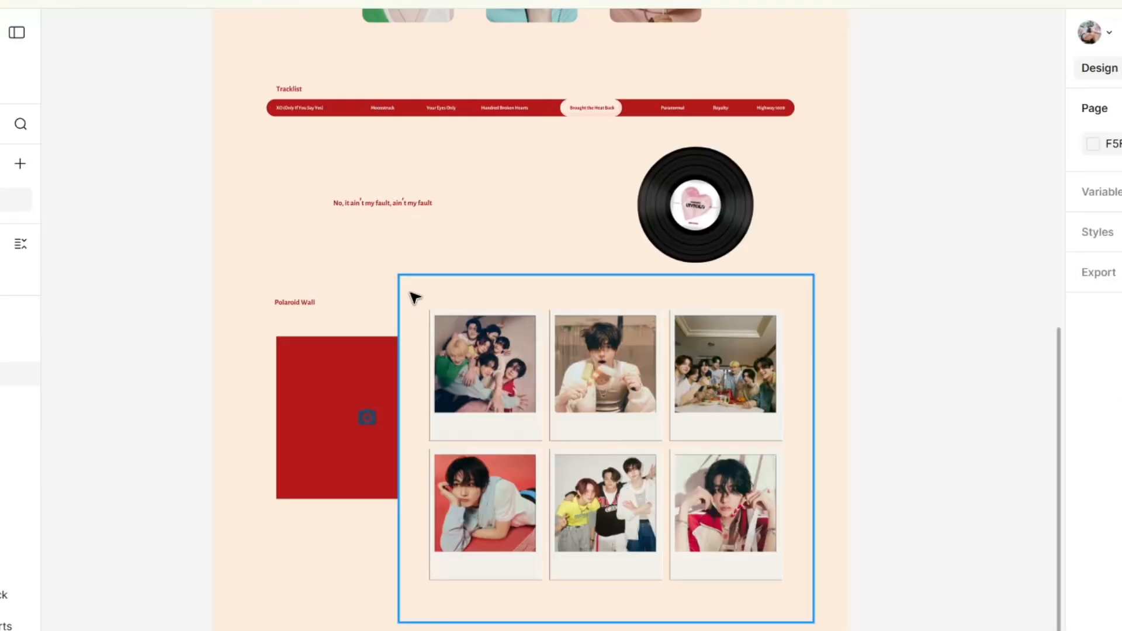
Step: Scale down the six-photo polaroid image and position it beside the red rectangle in the Polaroid Wall section
drag(413, 296, 535, 391)
drag(694, 460, 664, 385)
click(444, 419)
click(889, 420)
Step: Shorten the Desktop - 1 frame to a height of about 2711, ending just below the polaroid photos
scroll(889, 420, up, 16)
scroll(889, 420, down, 5)
click(723, 223)
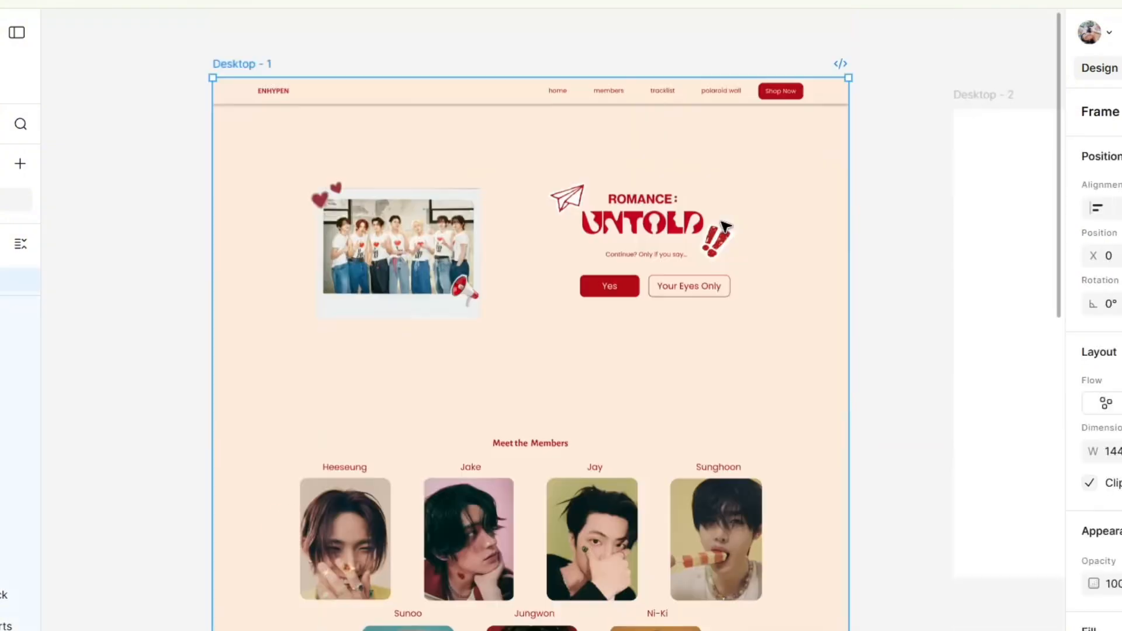
scroll(724, 225, down, 15)
drag(710, 476, 719, 180)
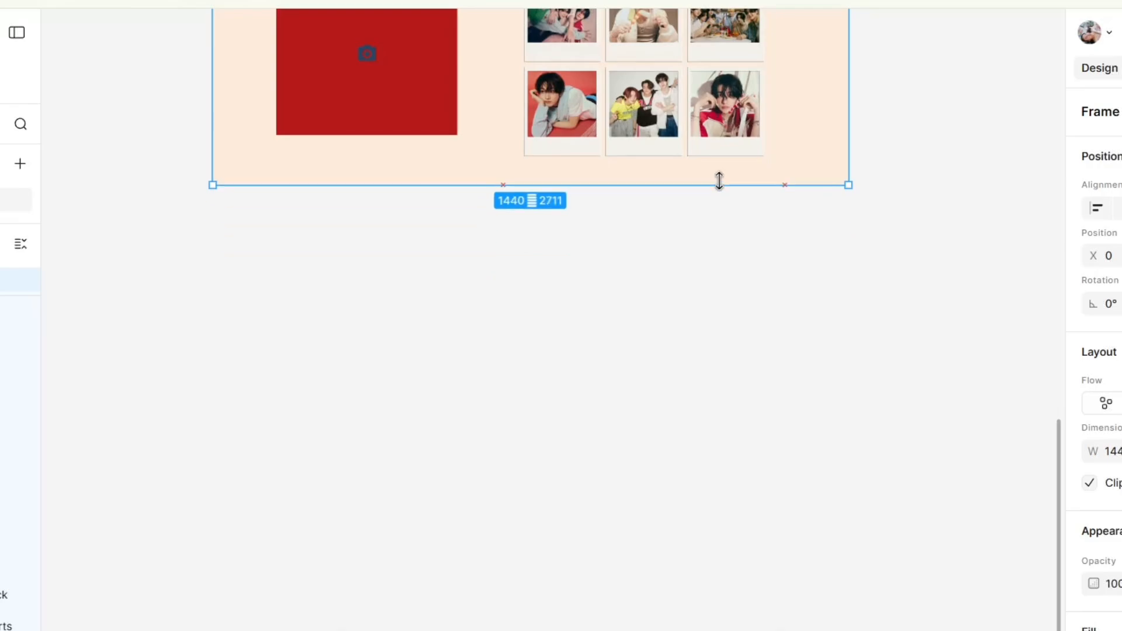
click(837, 226)
scroll(837, 226, up, 14)
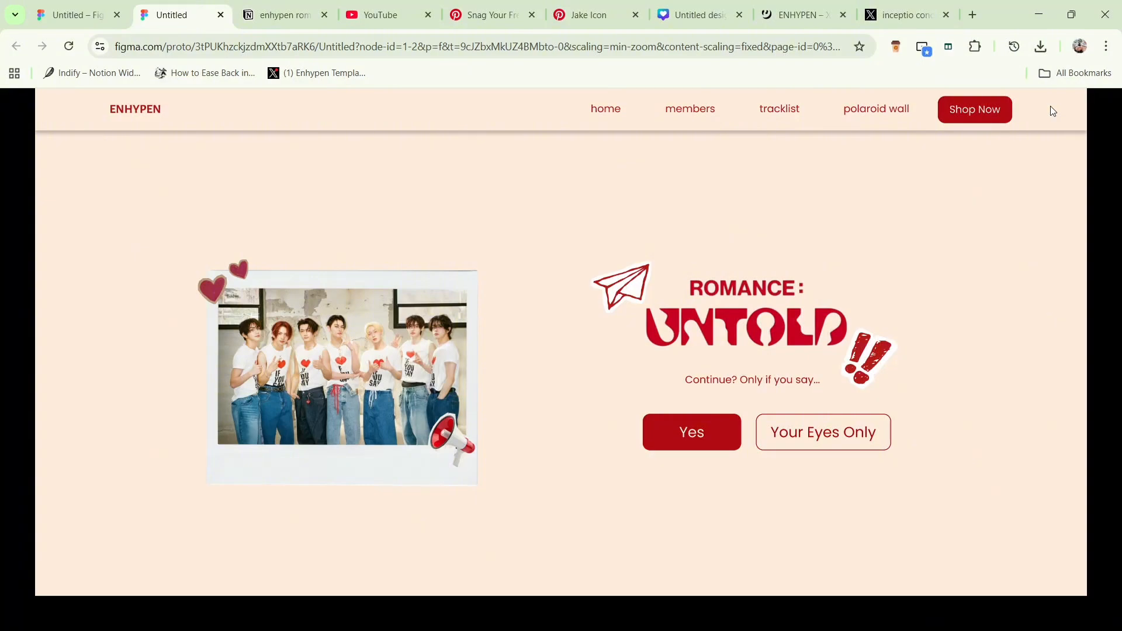
Step: Review the landing page prototype from the hero through the Meet the Members, Tracklist and Polaroid Wall sections
scroll(1050, 107, down, 3)
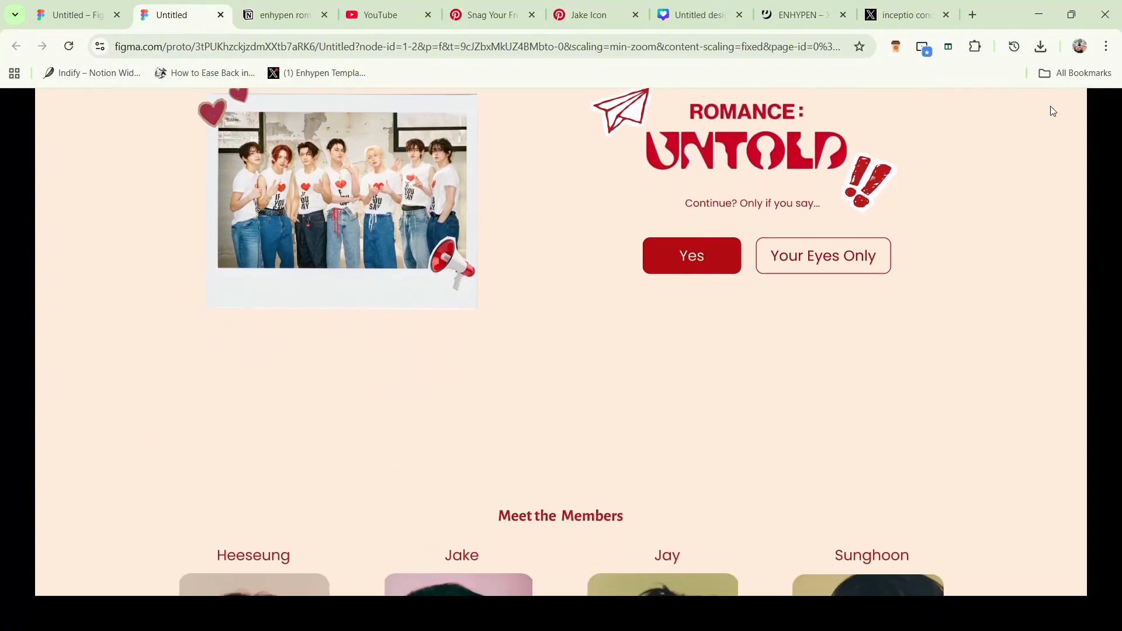
scroll(1050, 106, down, 4)
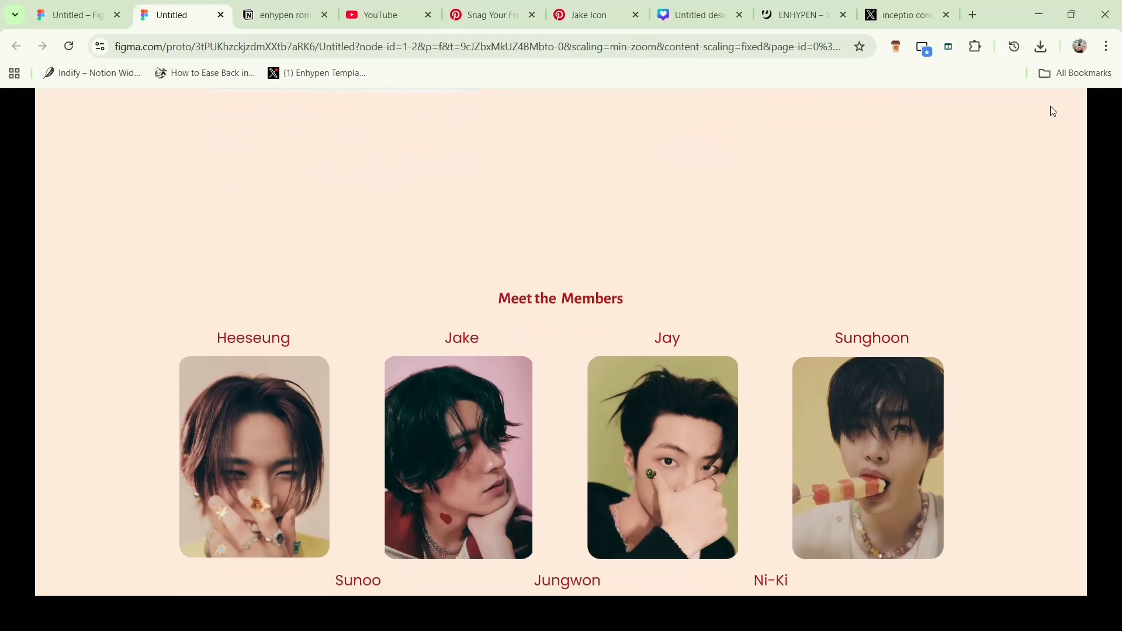
scroll(1050, 106, down, 3)
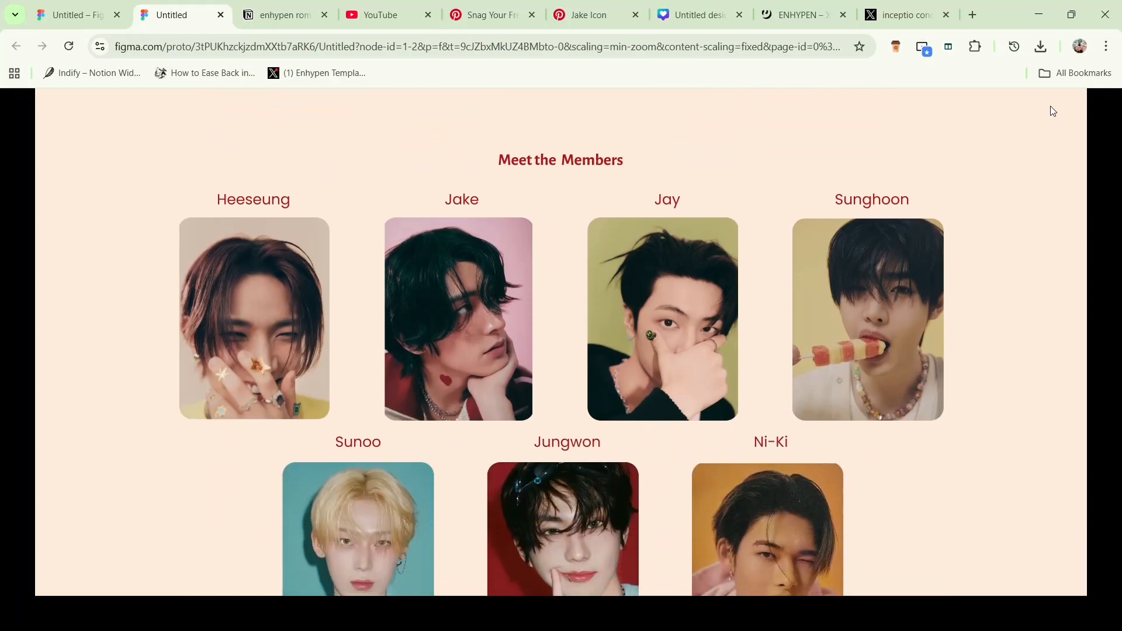
scroll(1052, 109, down, 4)
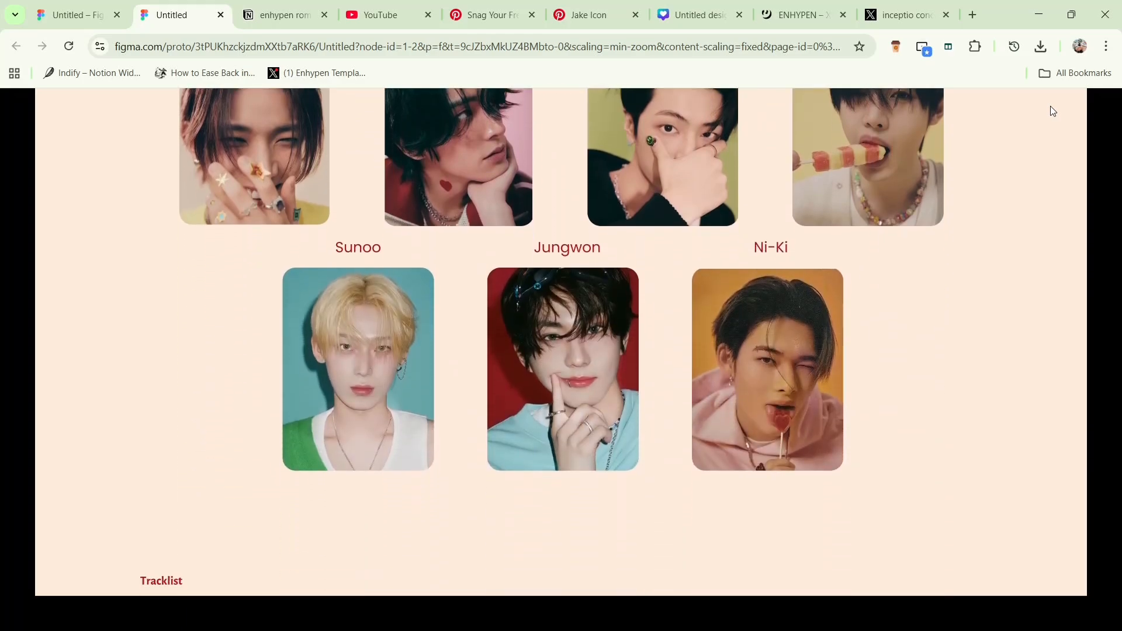
scroll(1051, 107, down, 4)
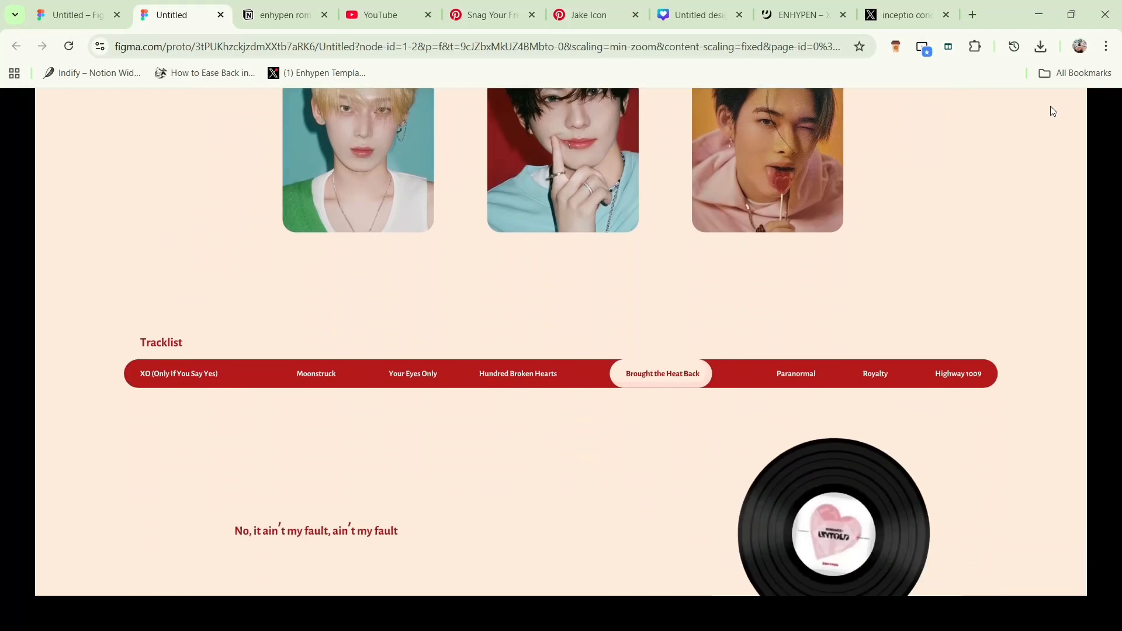
scroll(1050, 107, down, 2)
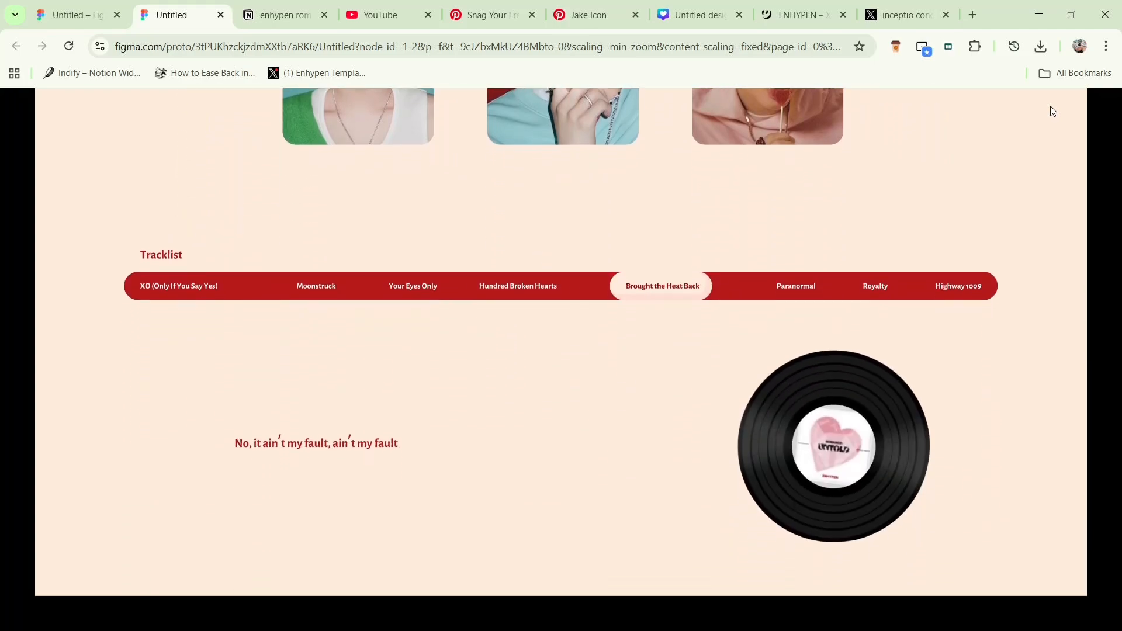
scroll(1050, 107, down, 2)
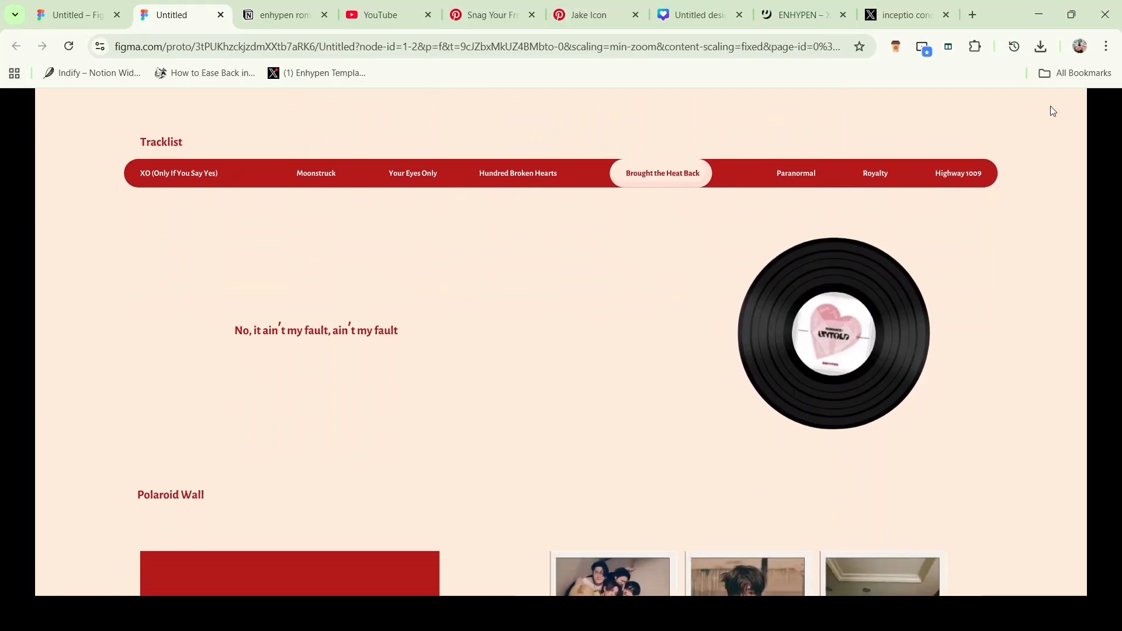
scroll(1051, 107, down, 3)
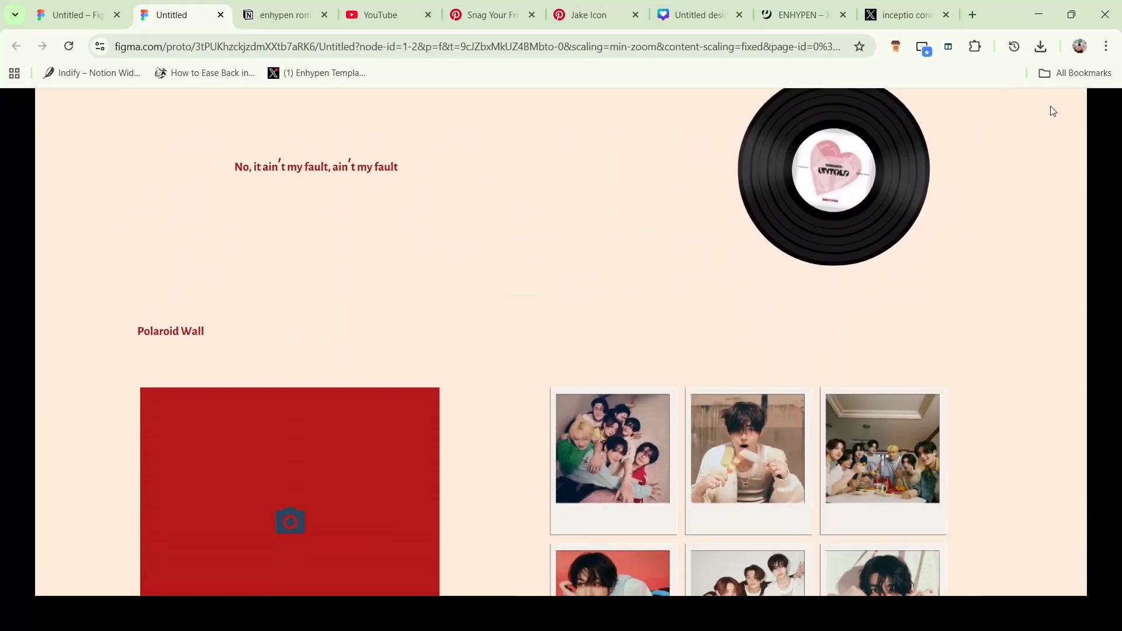
scroll(1050, 106, down, 2)
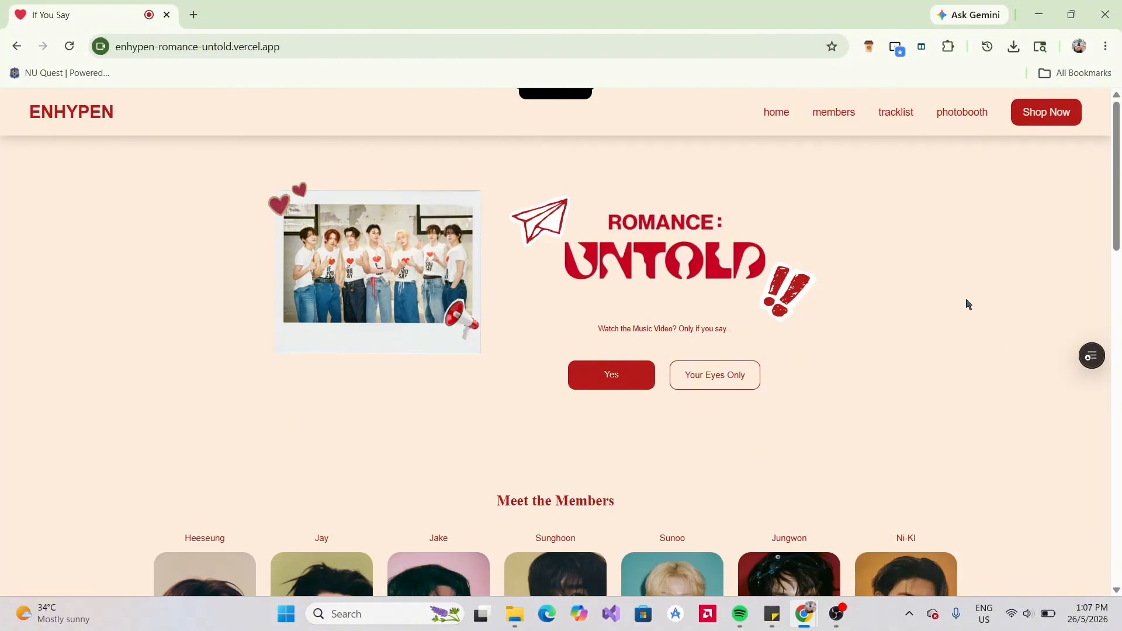
Step: Examine the published enhypen-romance-untold.vercel.app site from its hero through the members, tracklist and Polaroid Wall sections down to the footer
scroll(967, 303, down, 1)
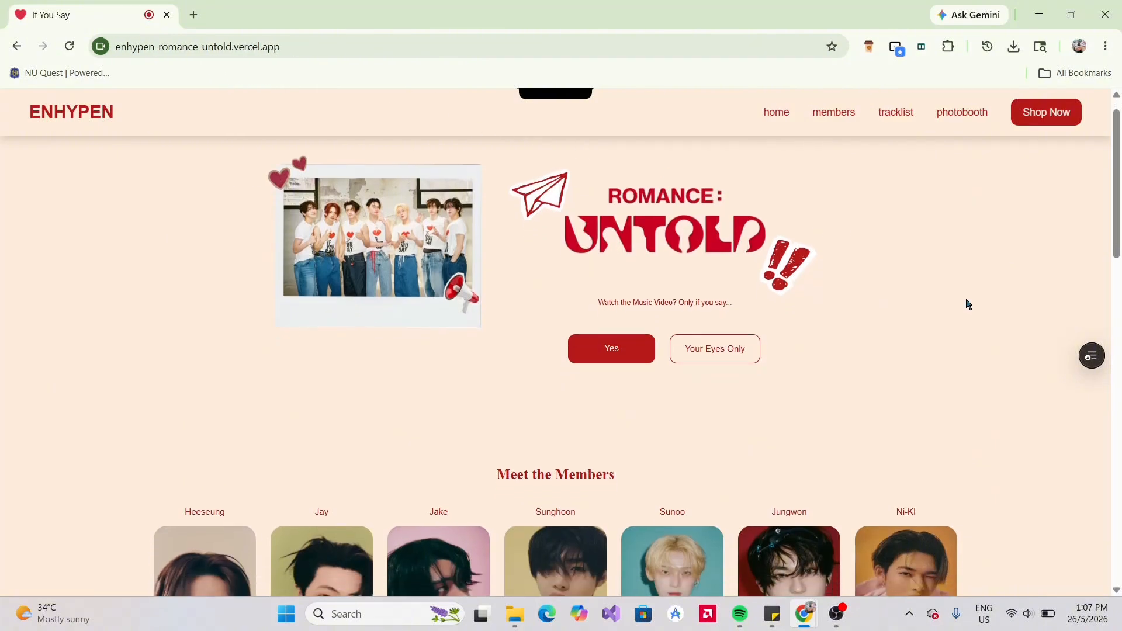
scroll(967, 303, down, 1)
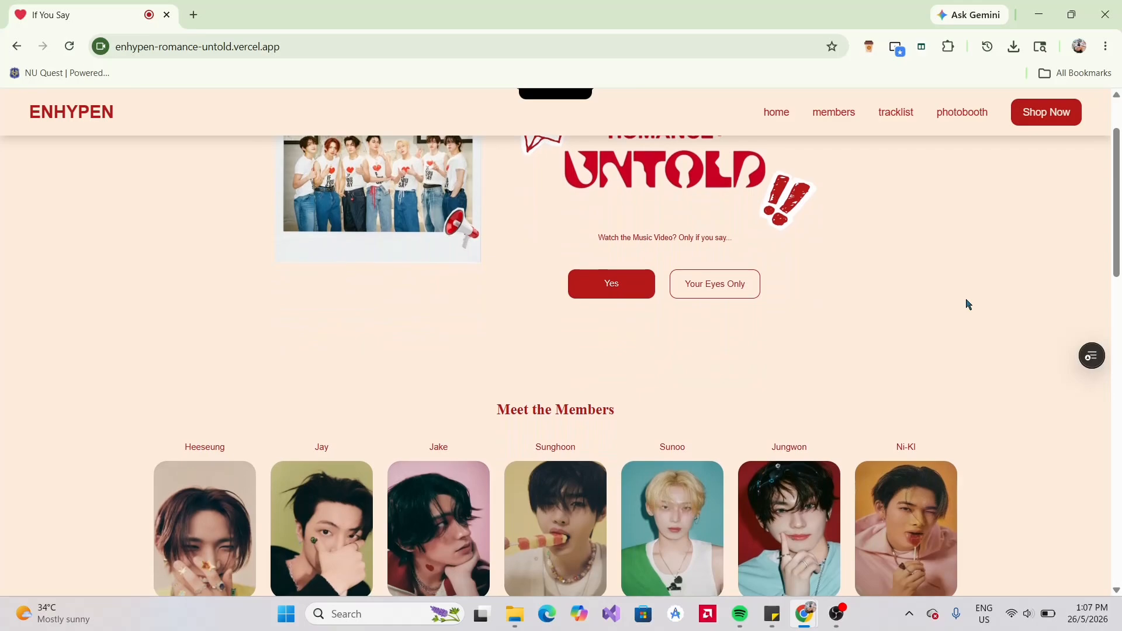
scroll(967, 303, down, 1)
scroll(967, 303, down, 1)
scroll(967, 303, down, 3)
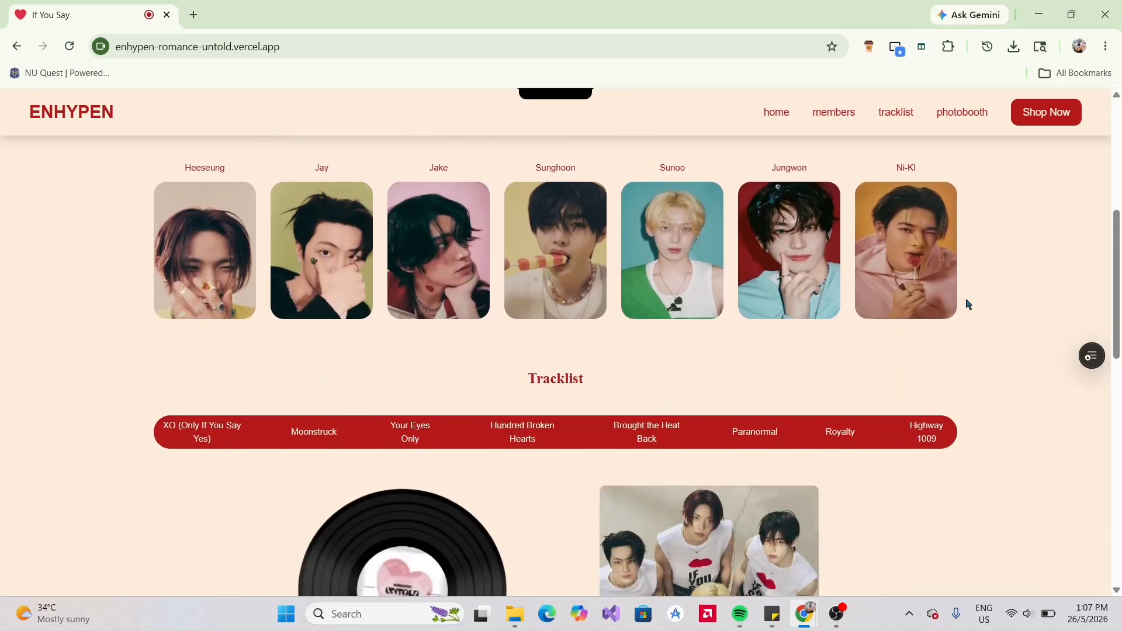
scroll(967, 303, down, 2)
scroll(967, 304, down, 2)
scroll(967, 304, down, 3)
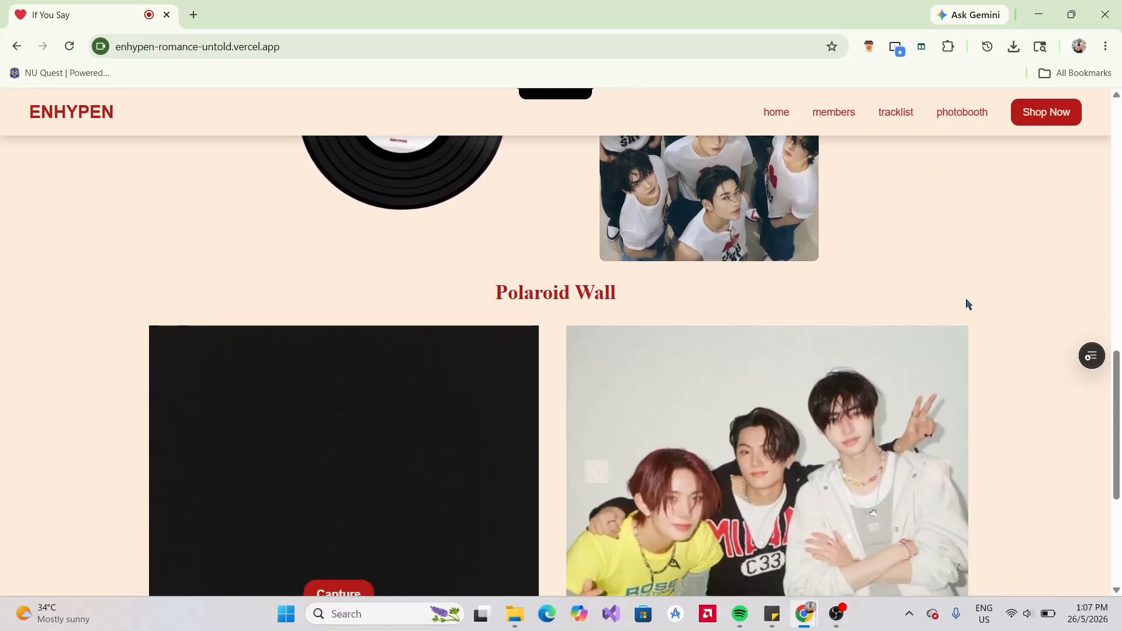
scroll(967, 303, down, 2)
scroll(967, 303, down, 3)
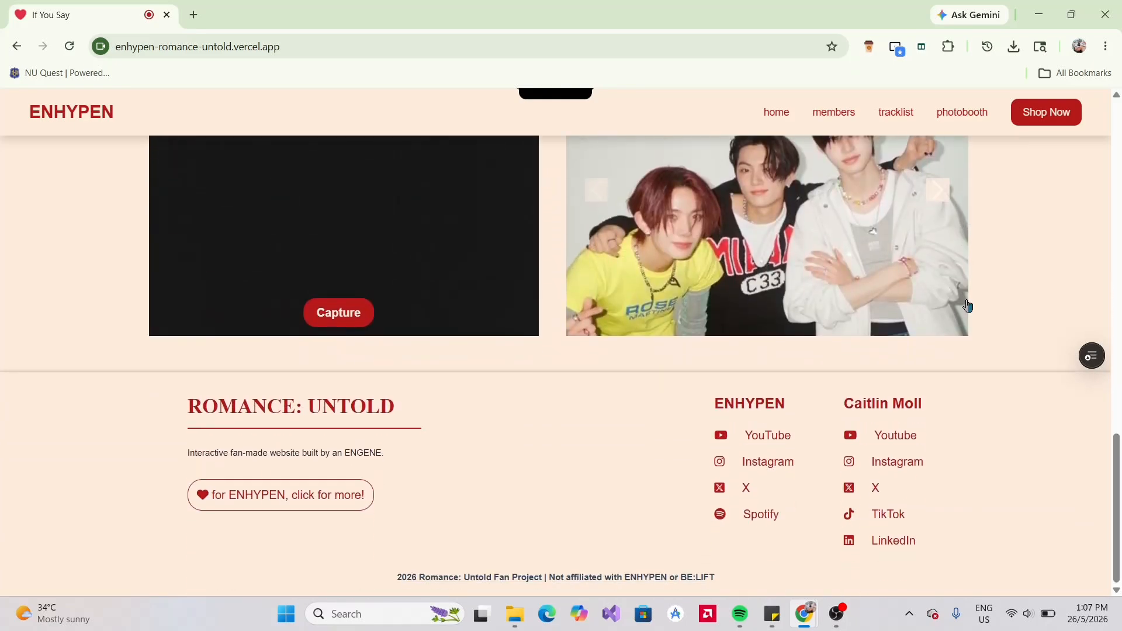